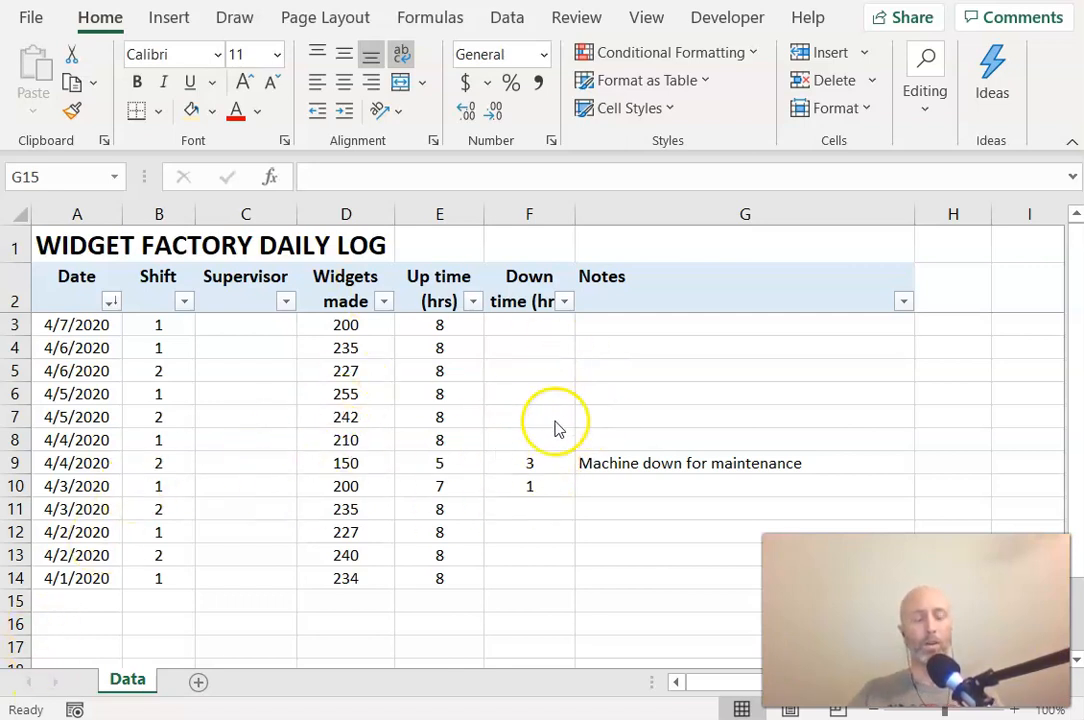
# Insert a column sparkline in cell D15 based on the widgets made in D3:D14
pyautogui.click(630, 563)
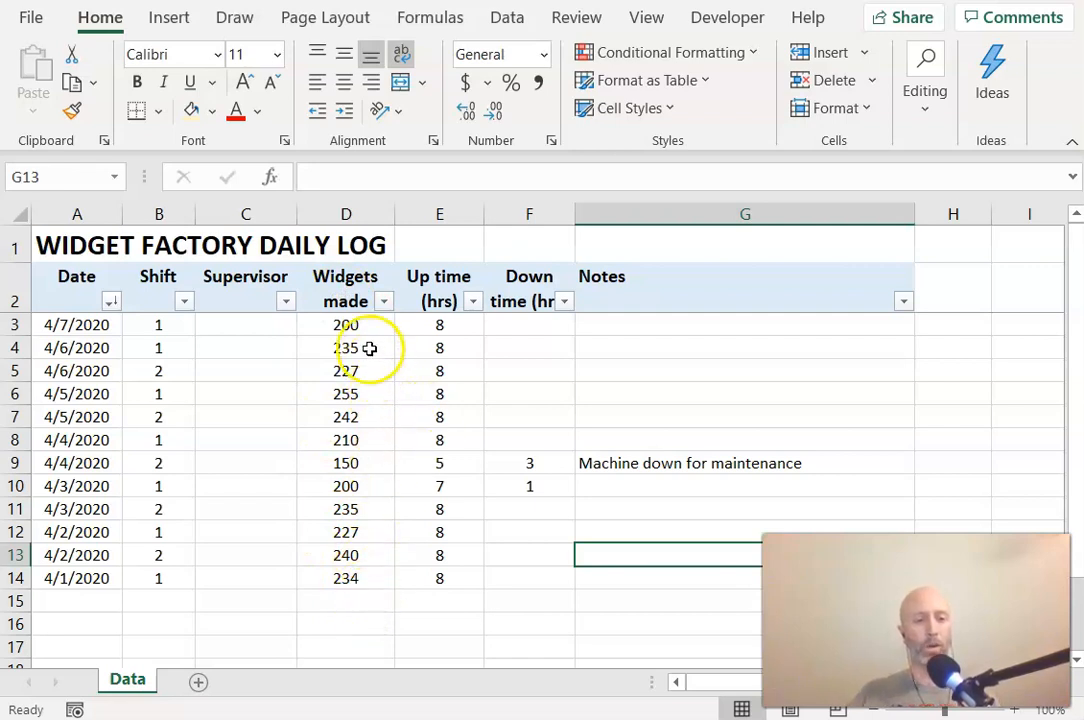
pyautogui.click(350, 605)
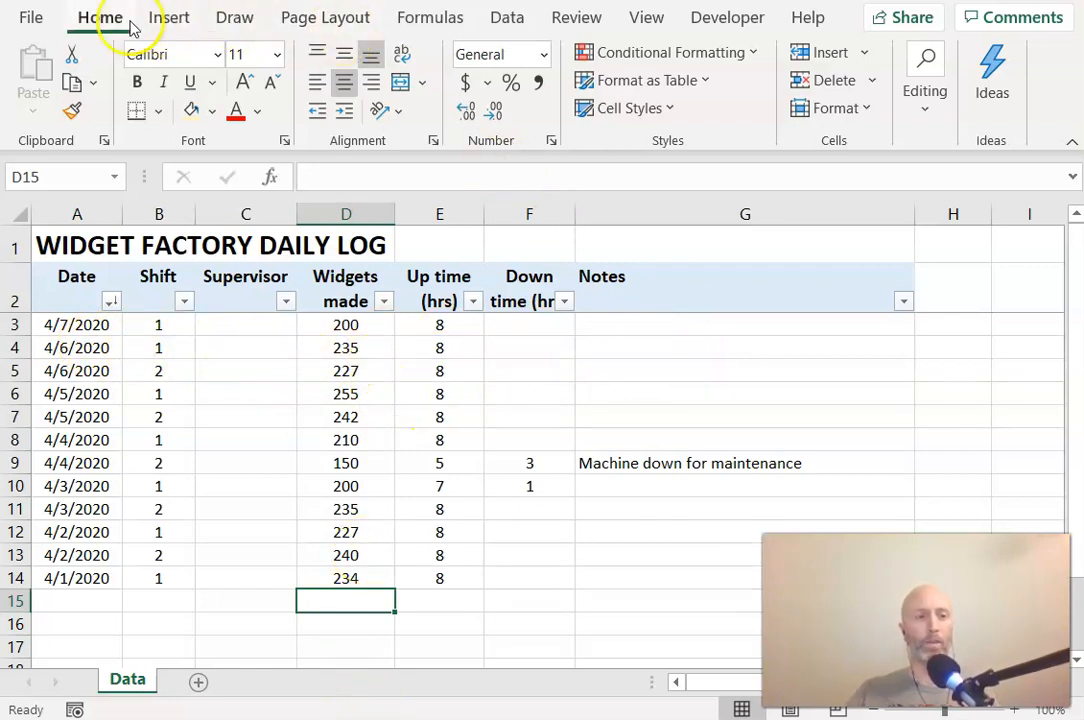
pyautogui.click(172, 22)
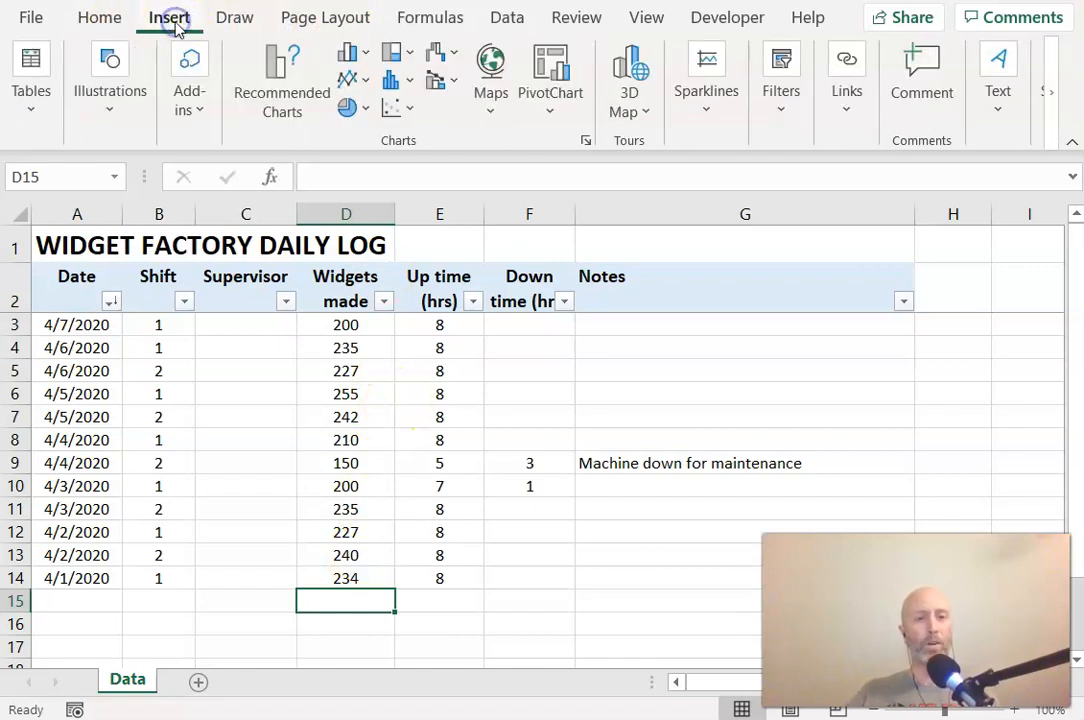
pyautogui.click(706, 82)
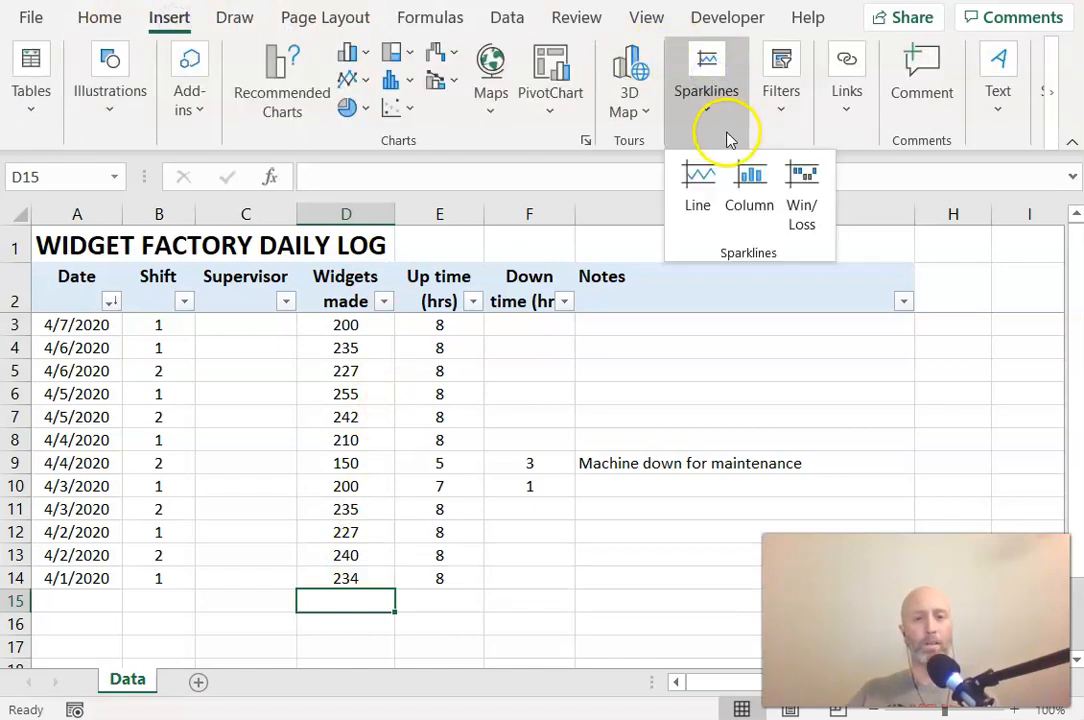
pyautogui.click(738, 196)
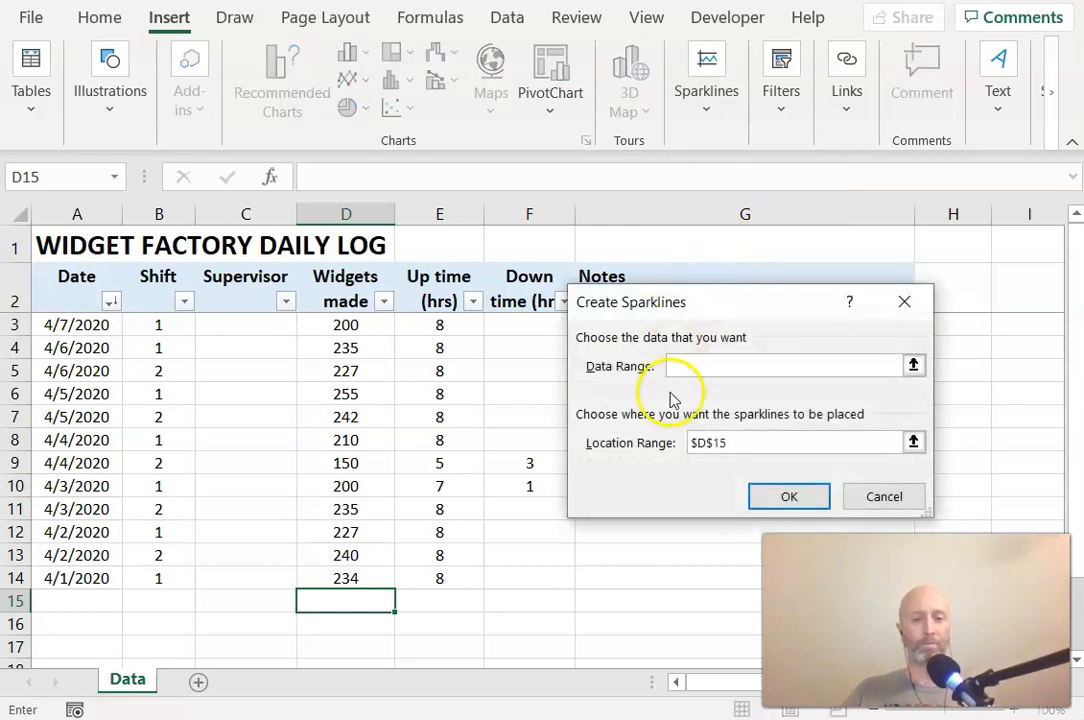
pyautogui.click(349, 327)
pyautogui.moveTo(349, 327); pyautogui.dragTo(372, 573)
pyautogui.click(791, 497)
pyautogui.click(361, 624)
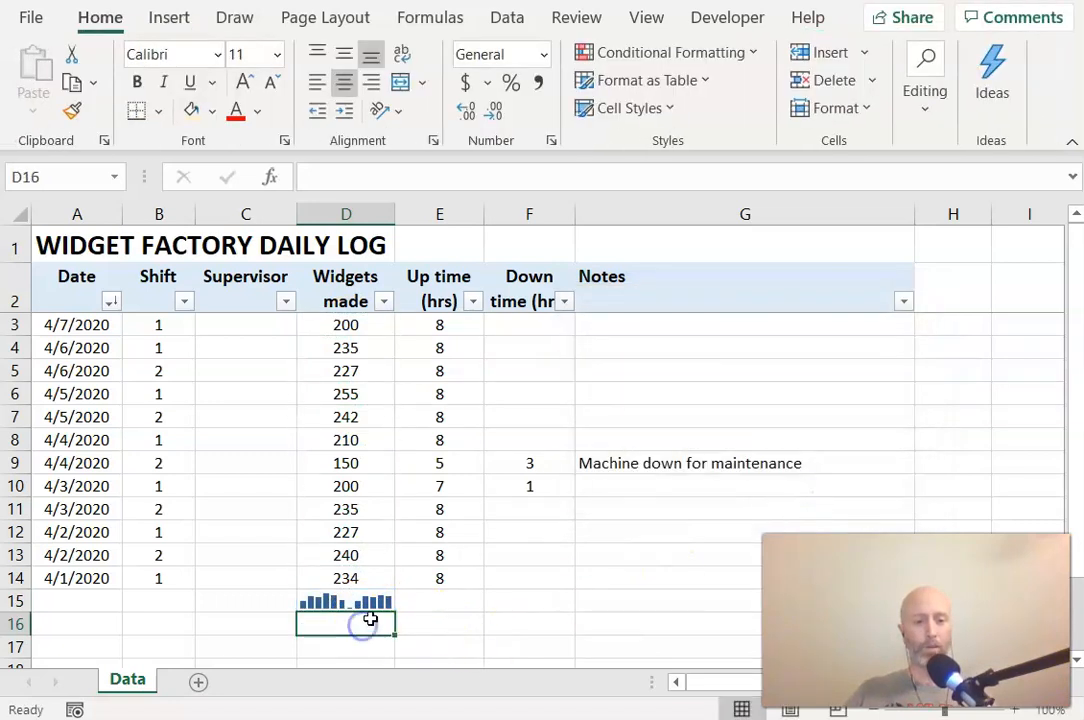
# Change the sparkline in D15 to the Line type and set the widgets made in D6 to 400
pyautogui.click(378, 601)
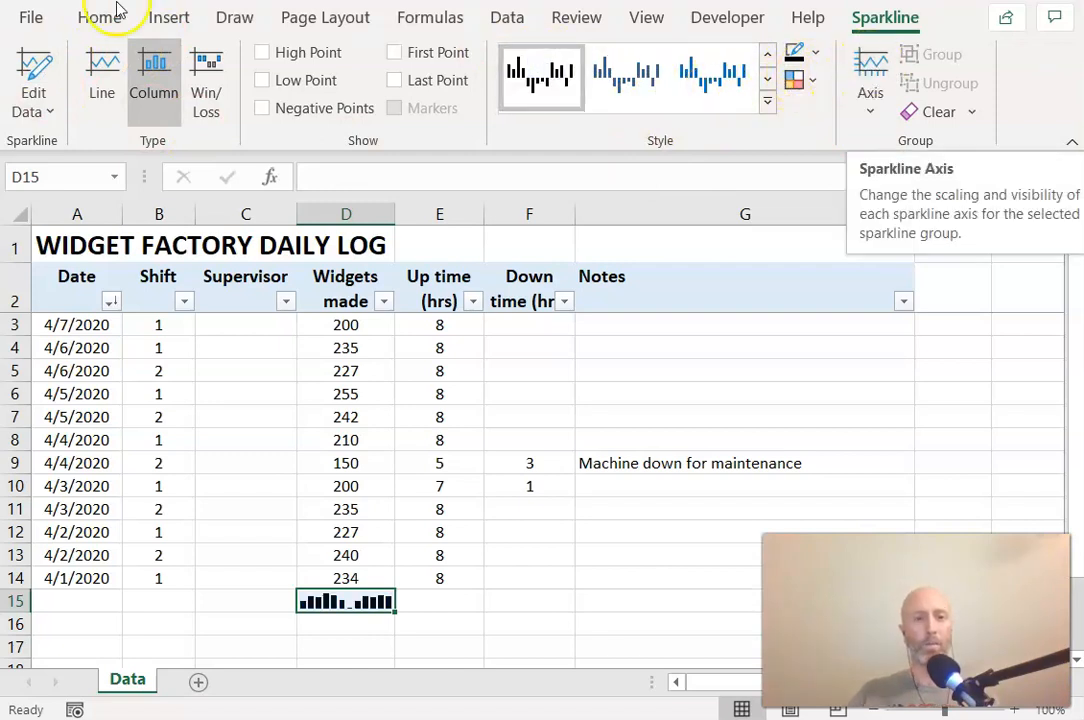
pyautogui.click(102, 80)
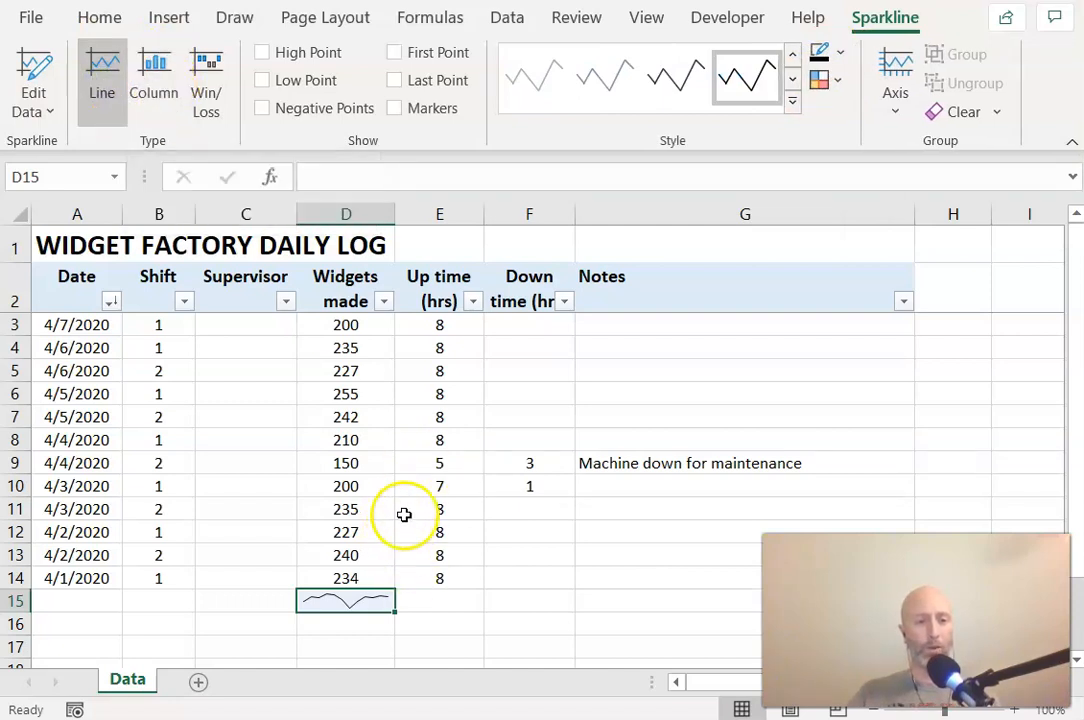
pyautogui.click(355, 396)
pyautogui.write('400')
pyautogui.press('Return')
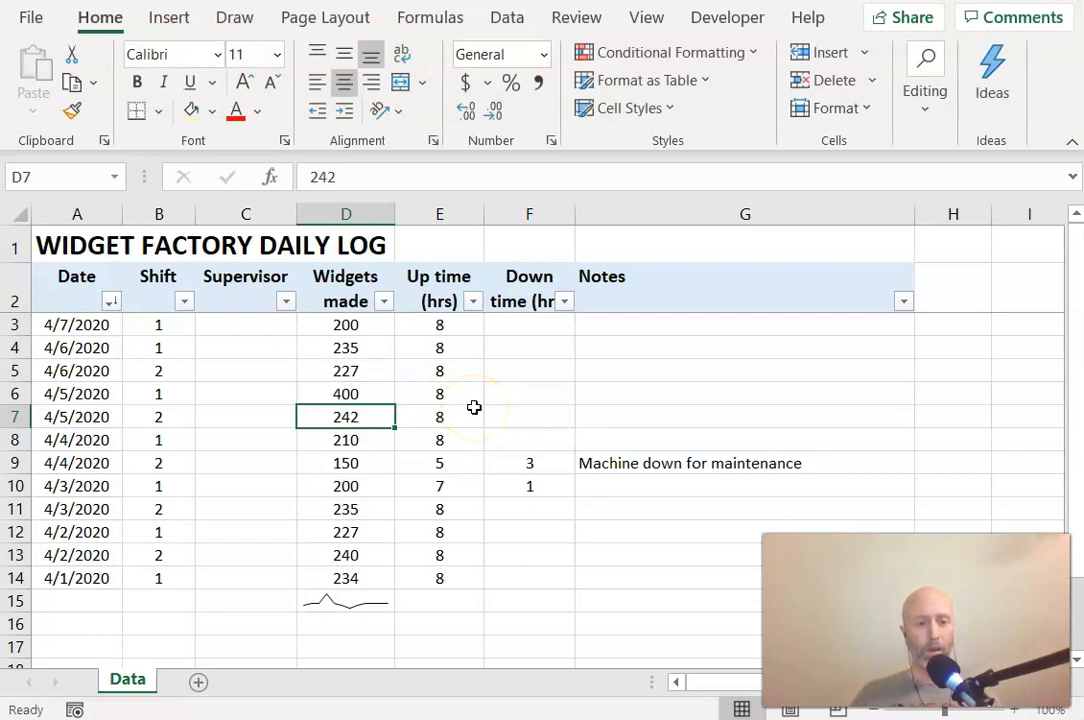
pyautogui.click(353, 603)
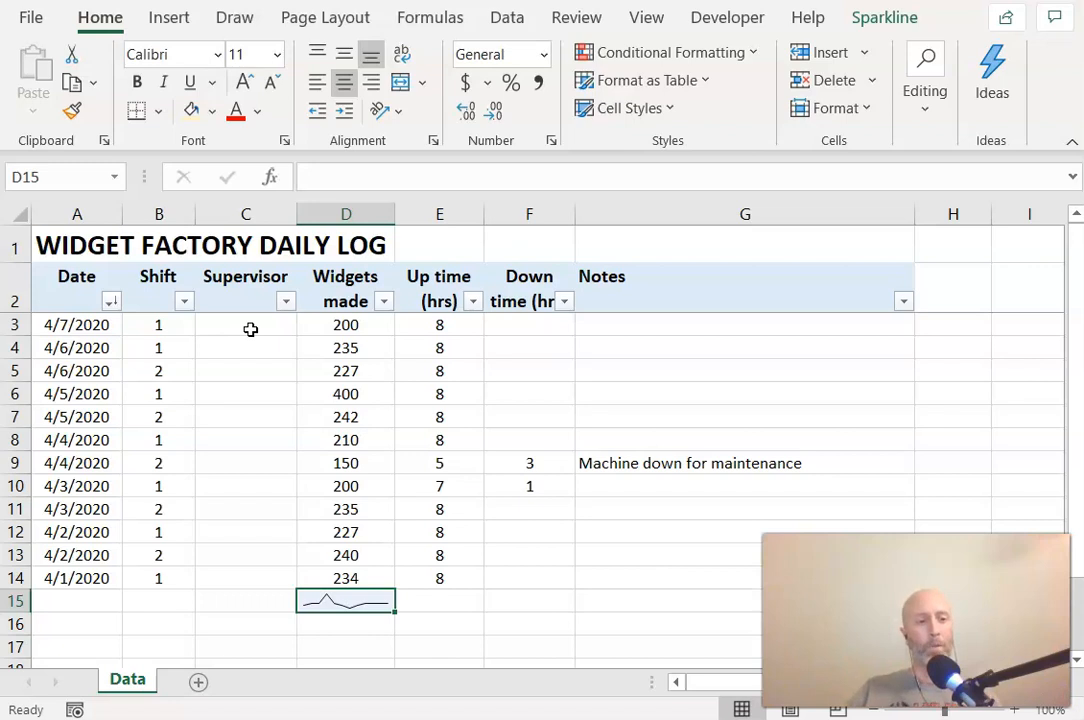
# Enter a supervisor's surname in C3 and an inconsistent spelling of it ending in 's in C4
pyautogui.click(178, 333)
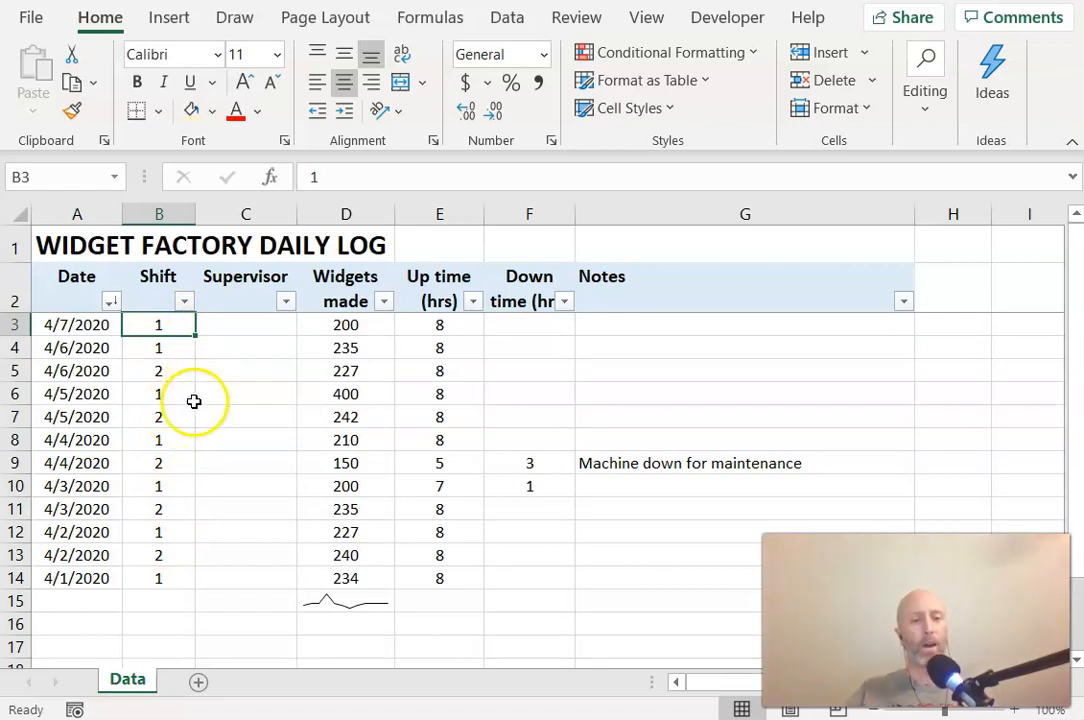
pyautogui.click(266, 324)
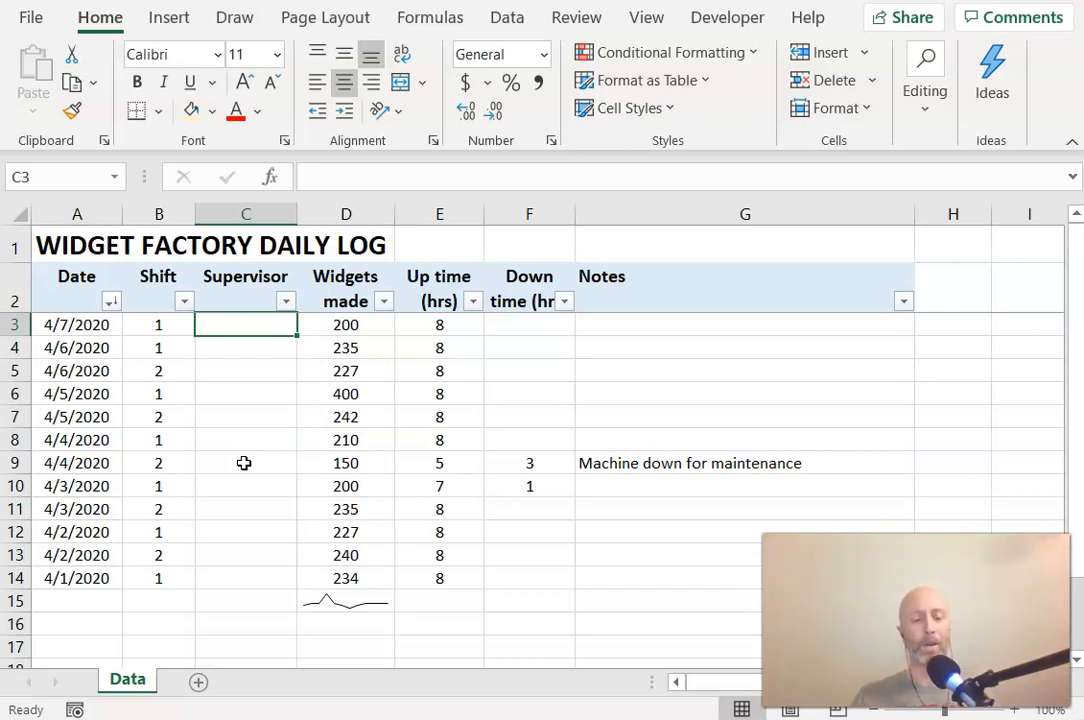
pyautogui.write('Jones')
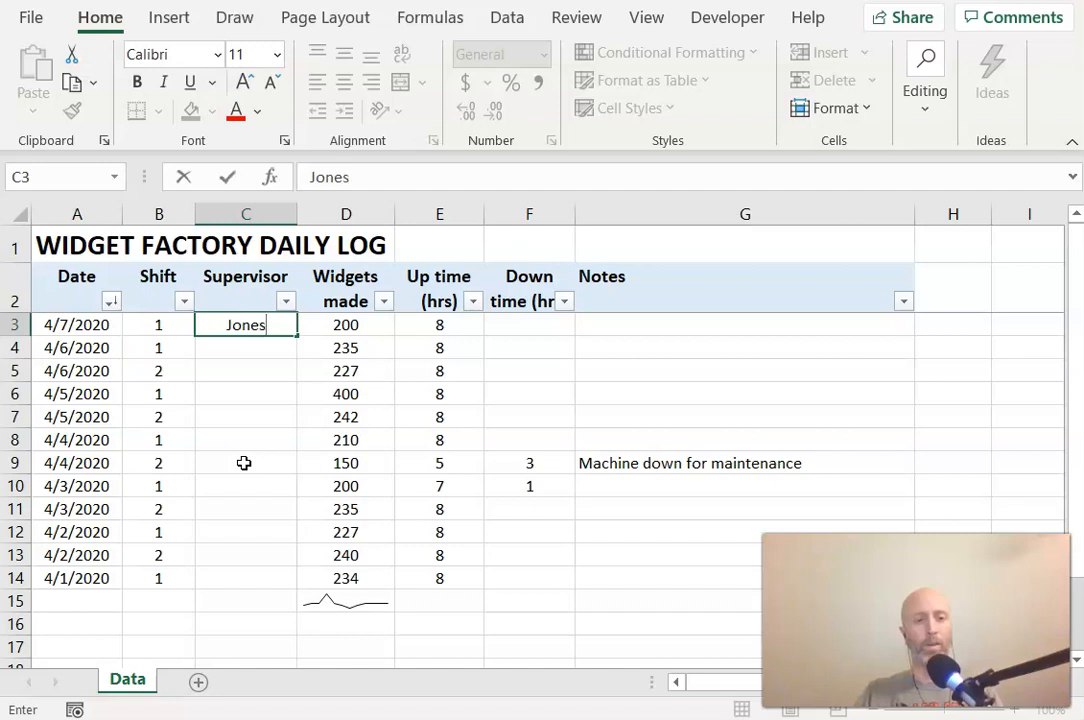
pyautogui.press('Return')
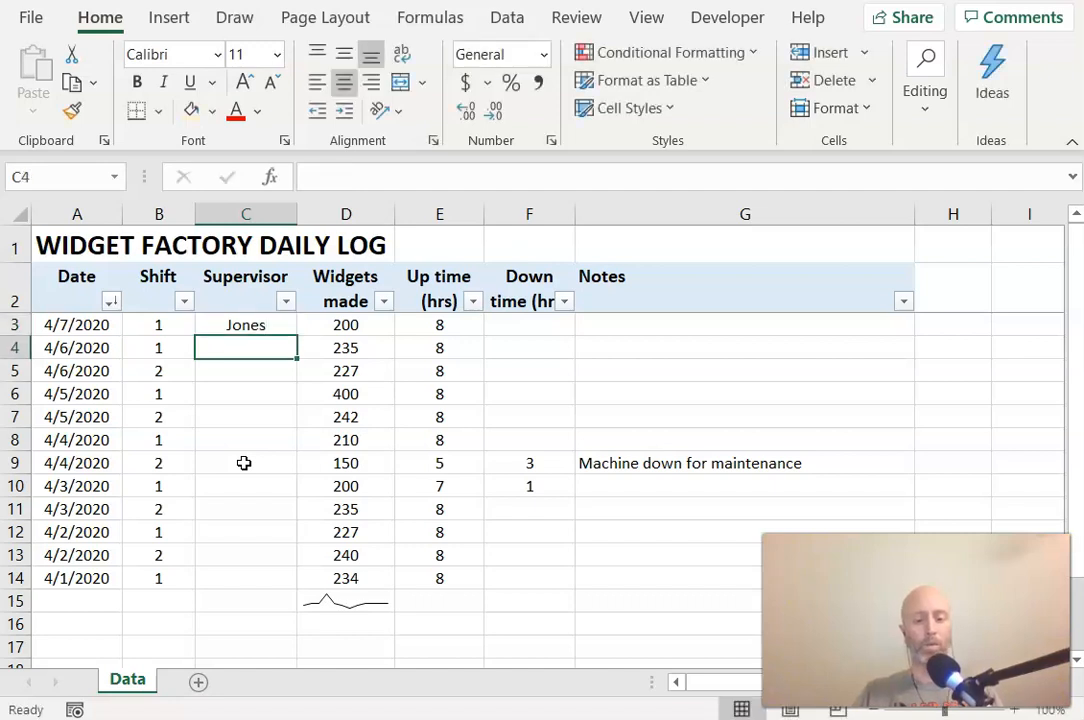
pyautogui.write('Jone')
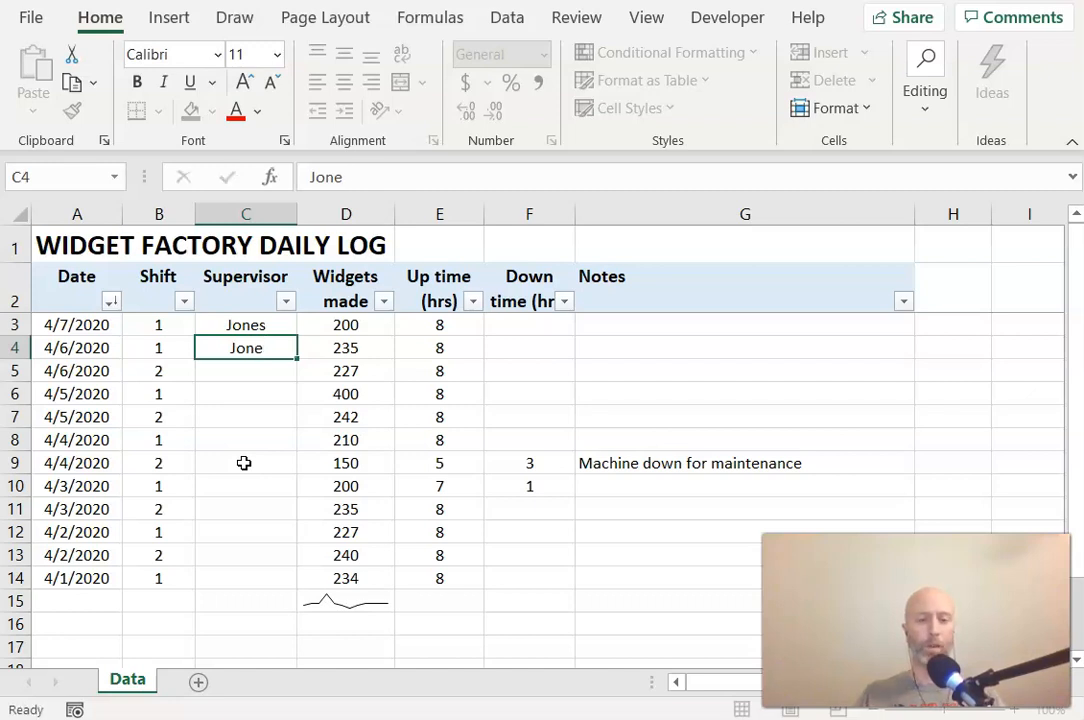
pyautogui.press('Return')
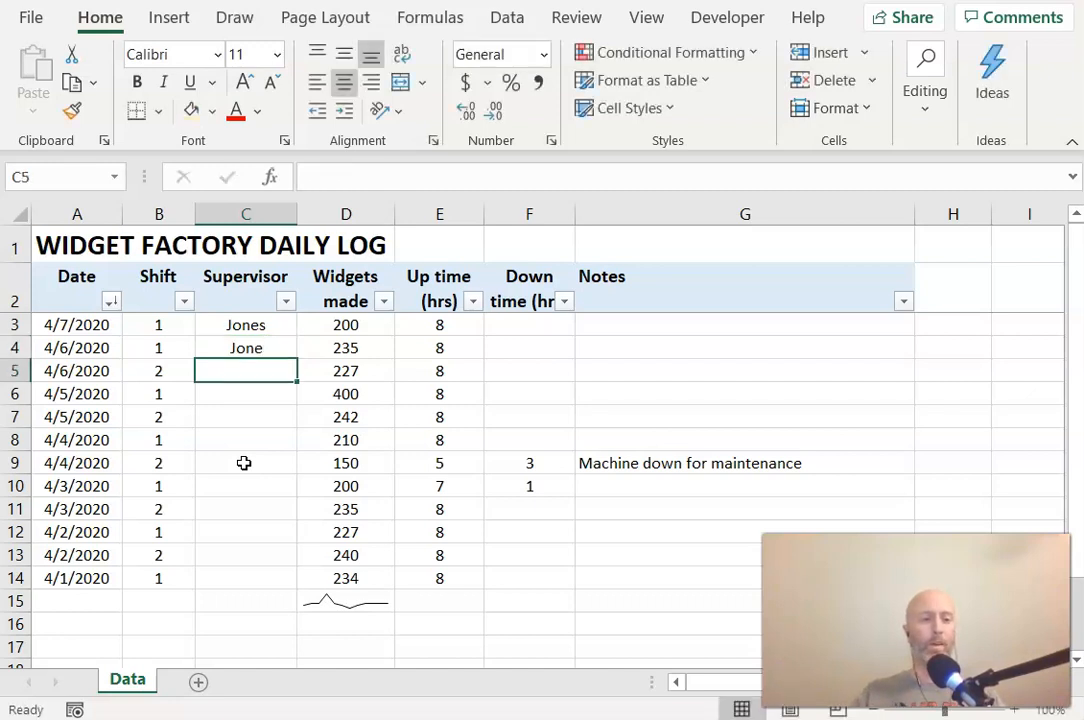
pyautogui.click(271, 353)
pyautogui.doubleClick(276, 350)
pyautogui.write("'s")
pyautogui.press('Return')
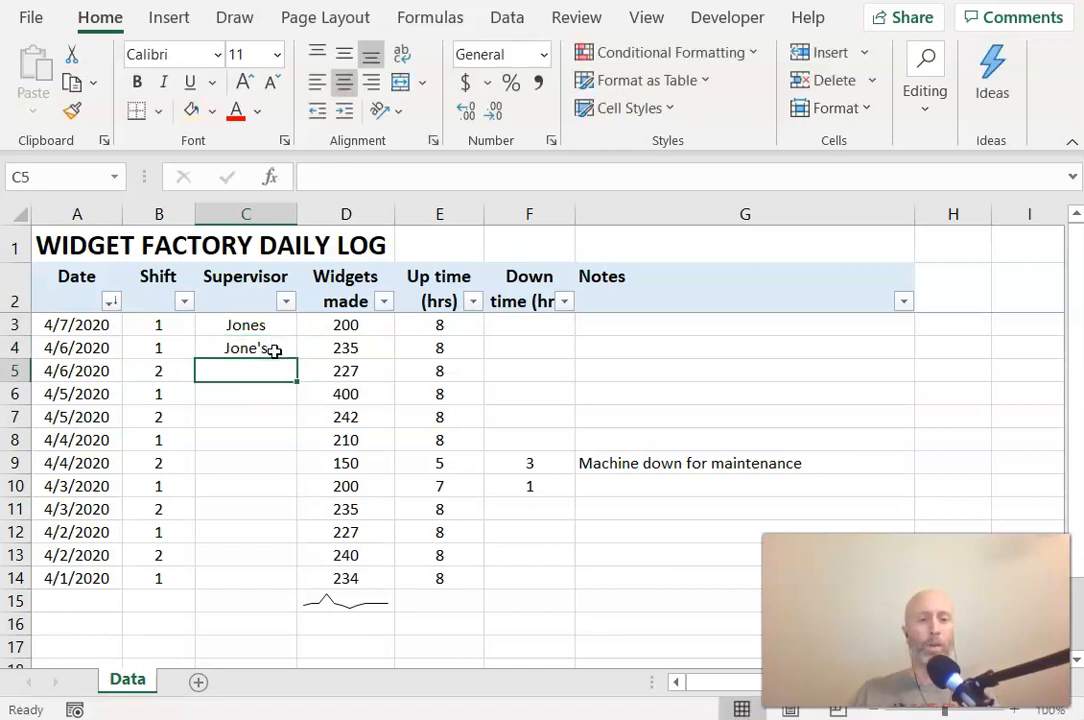
# Clear the trial supervisor entries from C3:C4
pyautogui.moveTo(260, 323); pyautogui.dragTo(262, 342)
pyautogui.press('Delete')
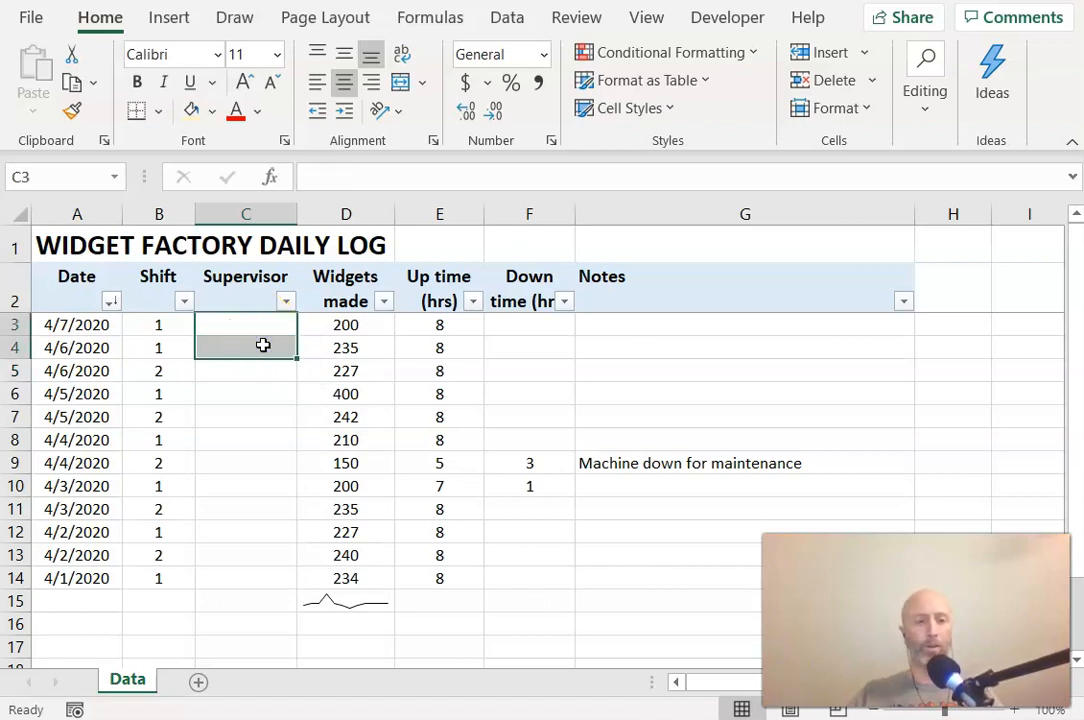
# Add List data validation to C3 with the three supervisors' surnames, separated by commas, as the source
pyautogui.click(260, 324)
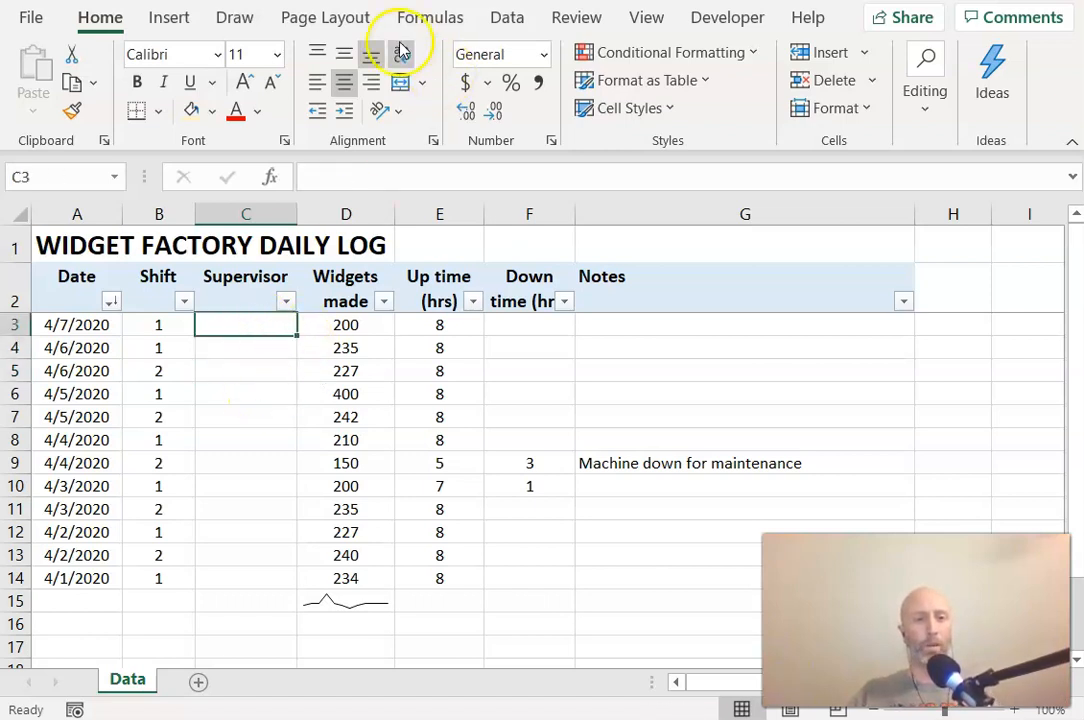
pyautogui.click(510, 25)
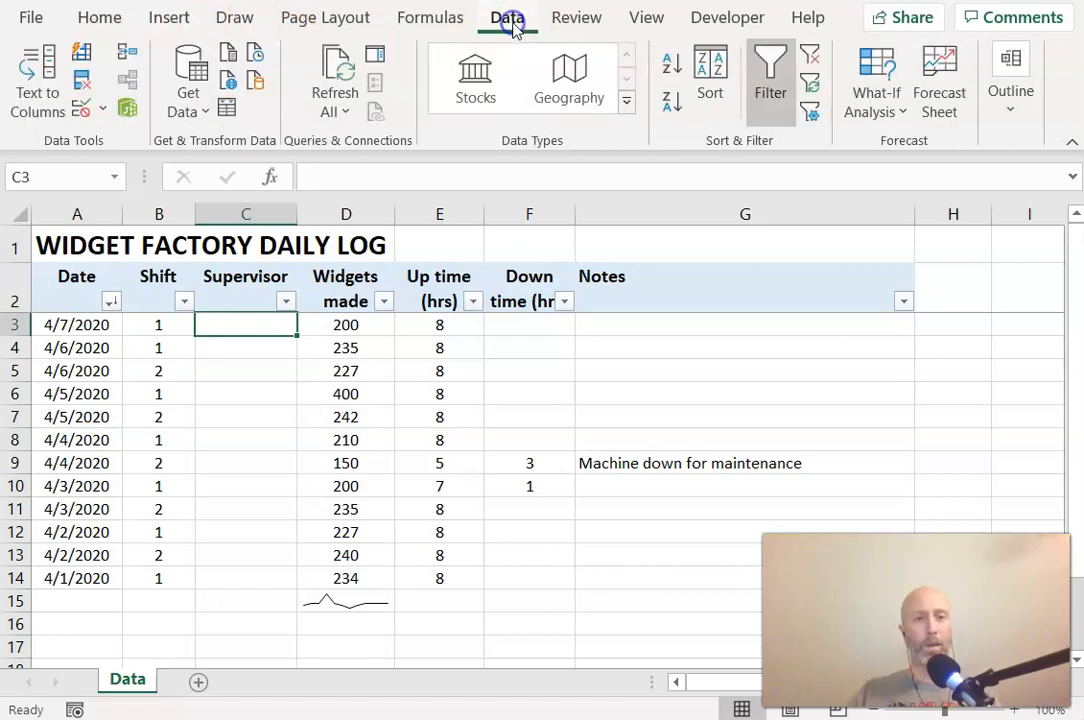
pyautogui.click(79, 114)
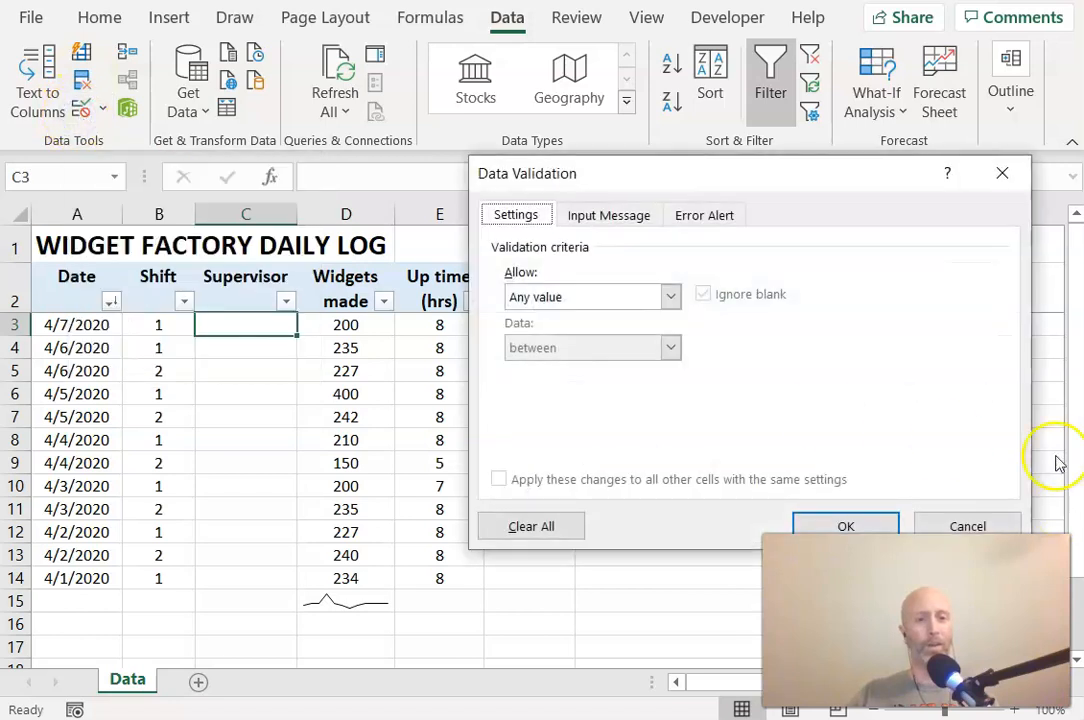
pyautogui.click(668, 298)
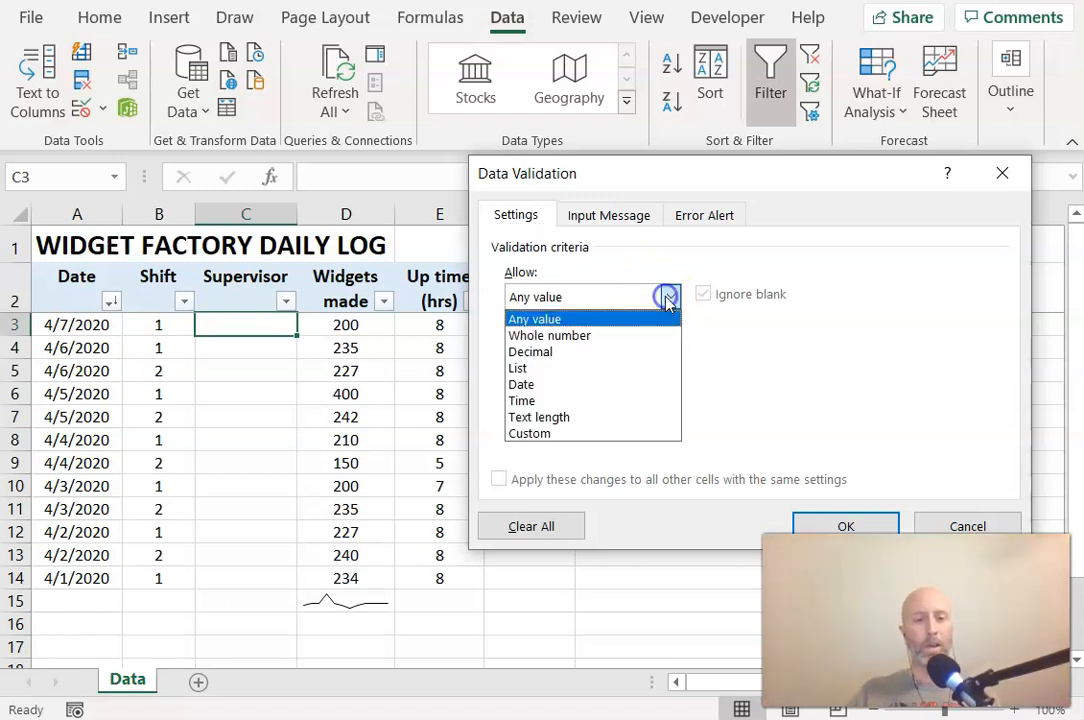
pyautogui.click(620, 368)
pyautogui.click(573, 399)
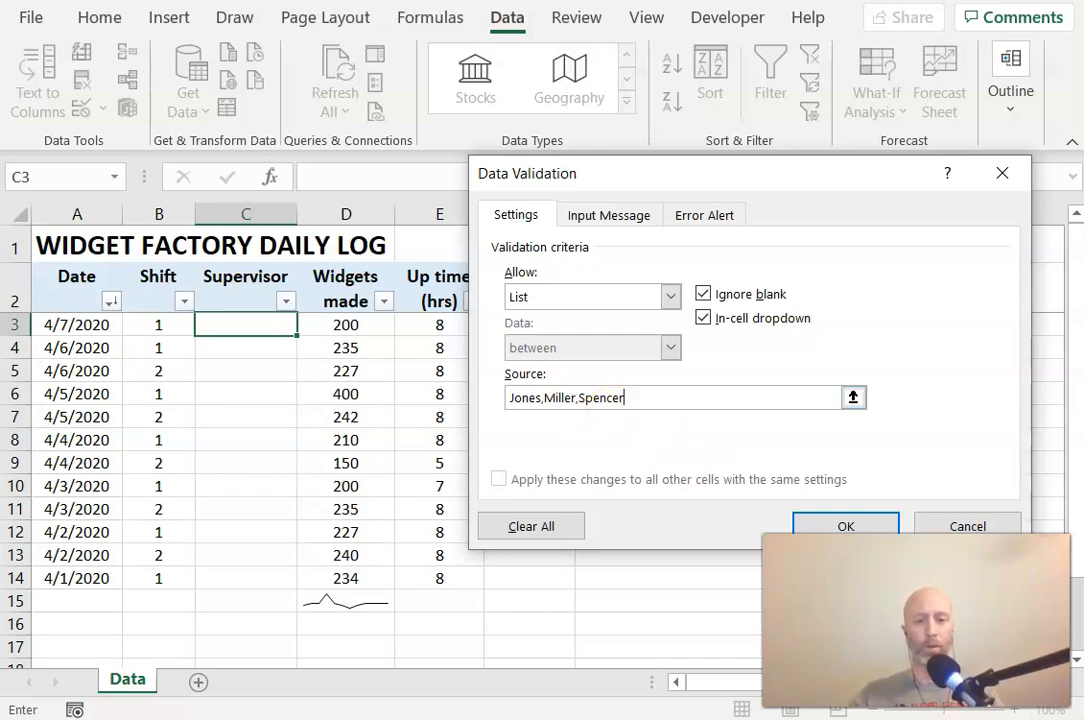
pyautogui.click(840, 525)
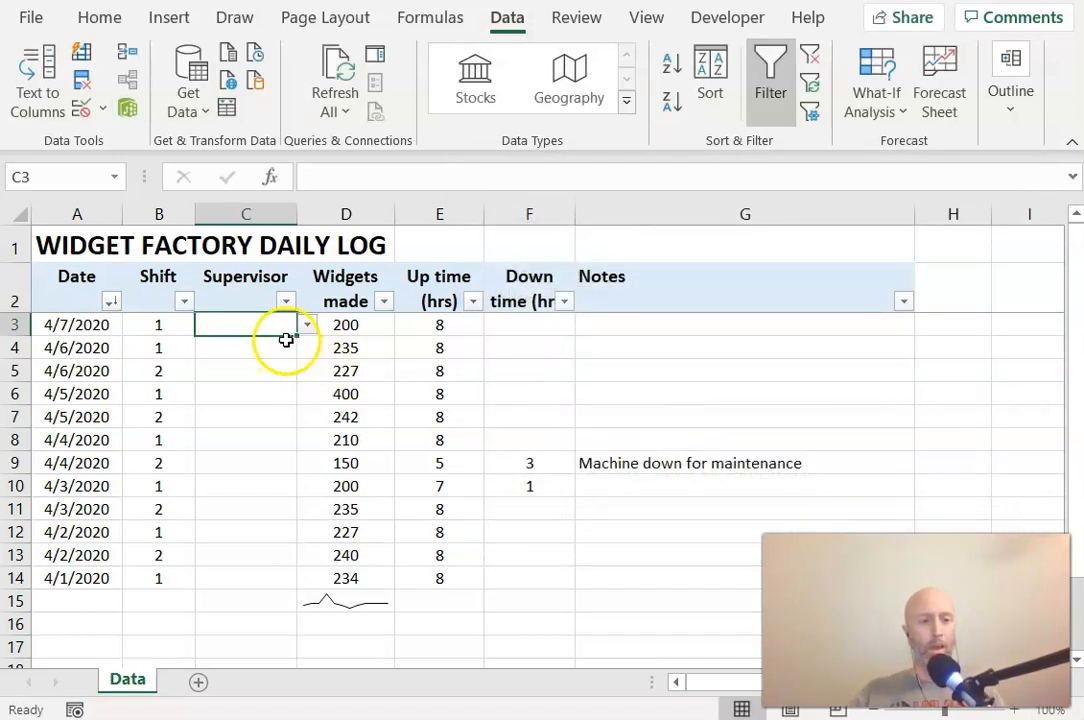
# Fill the supervisor list validation from C3 down through C14 and check that cells in between have it
pyautogui.moveTo(297, 337); pyautogui.dragTo(293, 583)
pyautogui.click(266, 486)
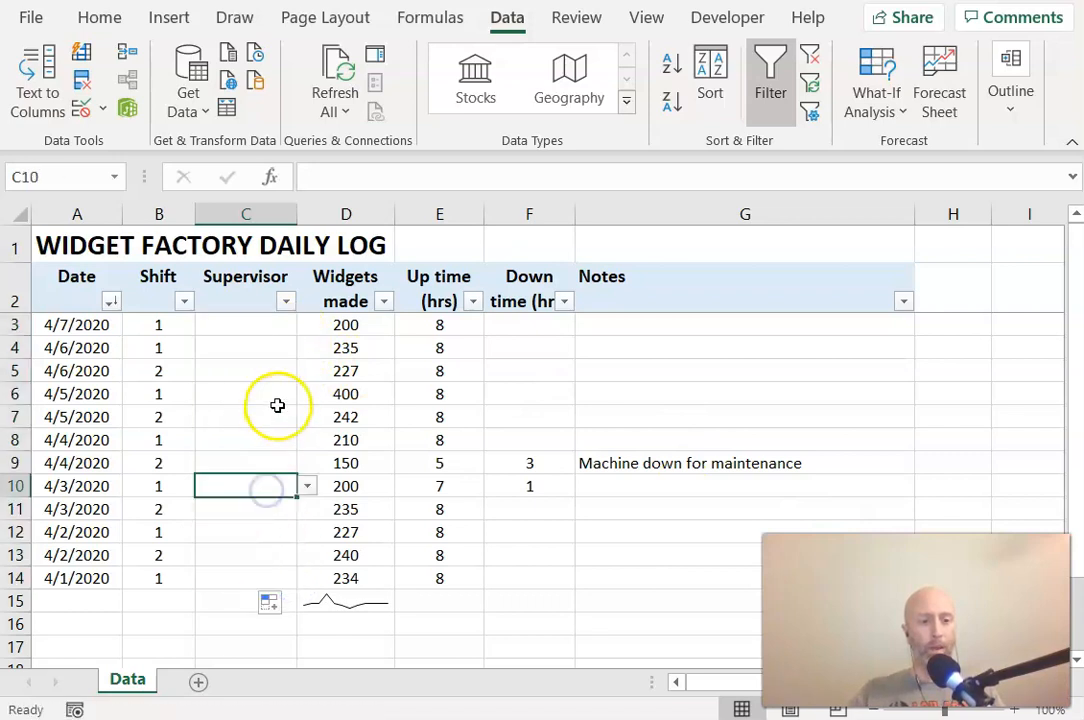
pyautogui.click(278, 373)
pyautogui.click(342, 390)
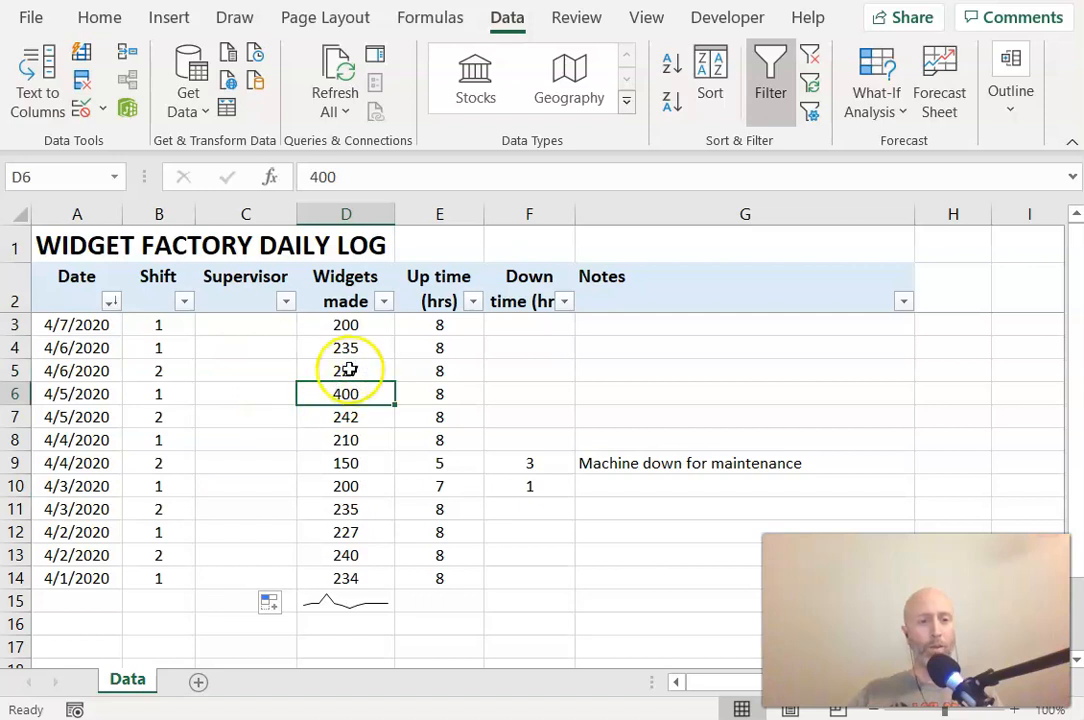
# View the supervisor choices offered in C3 and enter the first listed surname there
pyautogui.click(280, 325)
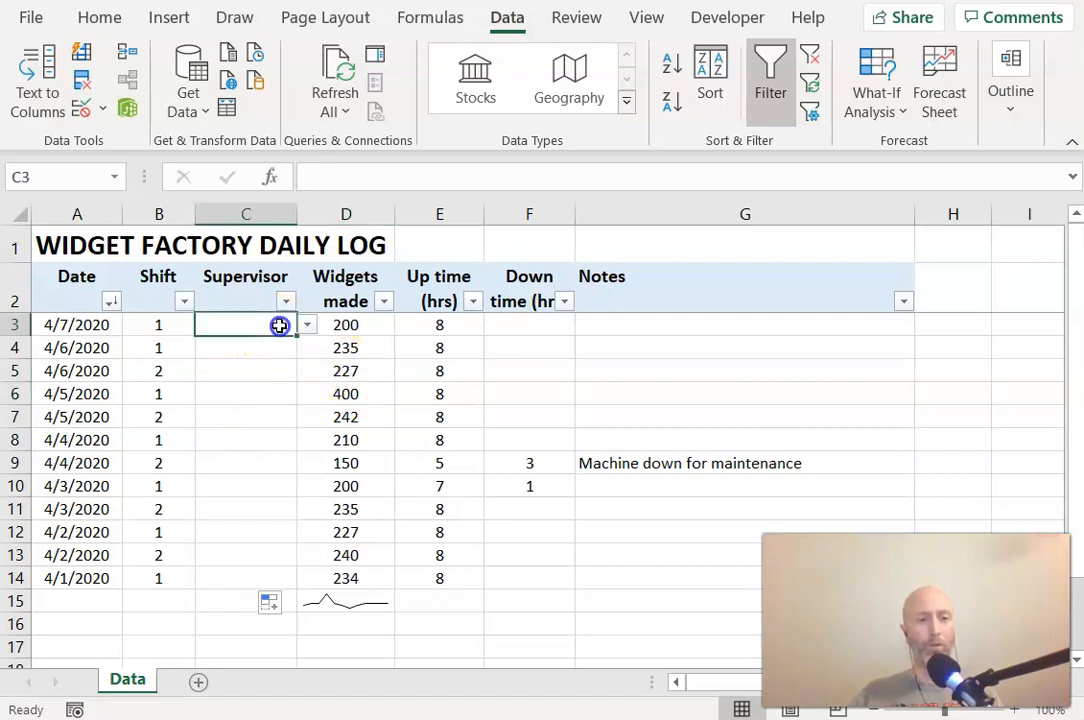
pyautogui.click(306, 326)
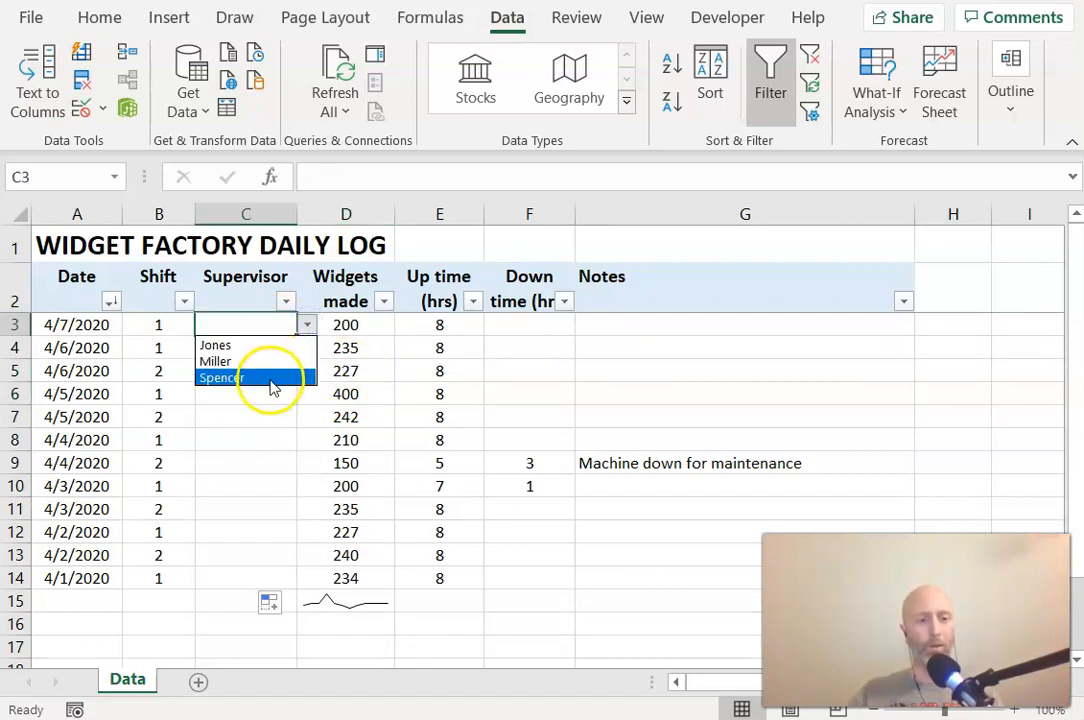
pyautogui.click(259, 327)
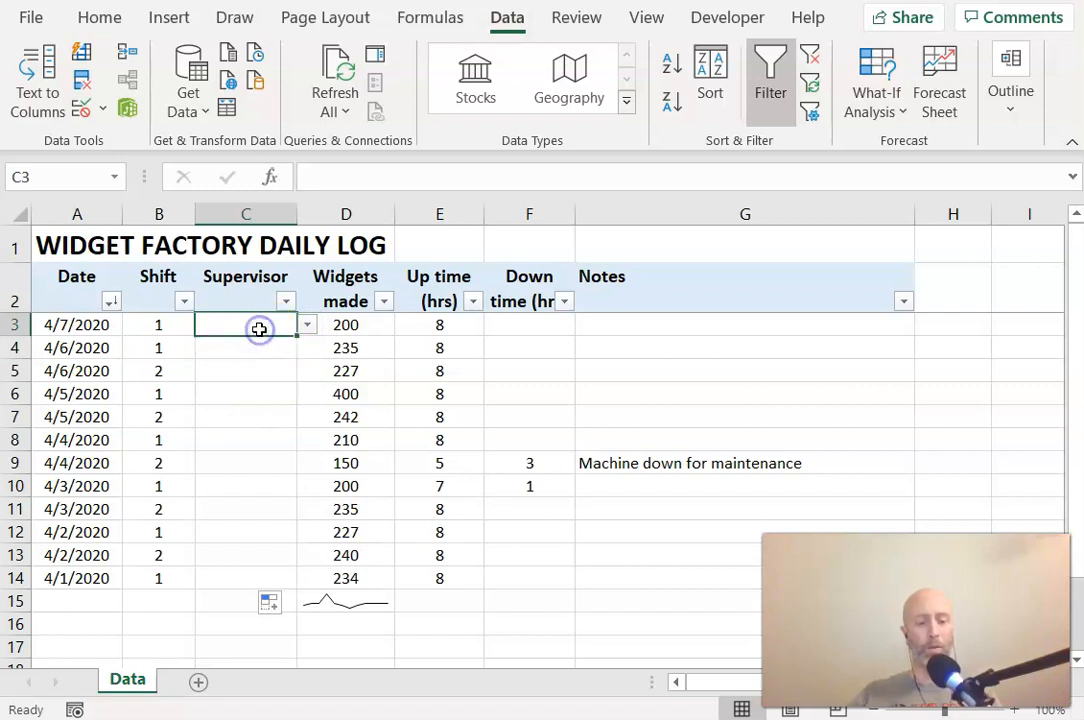
pyautogui.write('Jones')
pyautogui.press('Return')
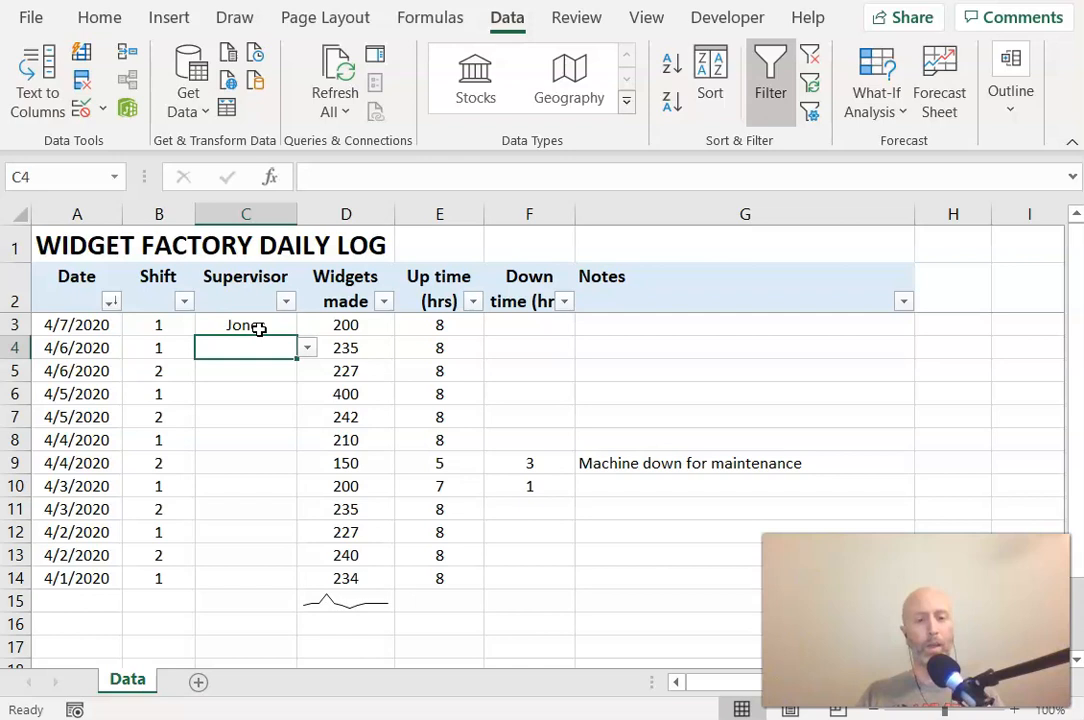
# Try to enter a supervisor surname that is not on the validation list in C4, and cancel the entry
pyautogui.write('brown')
pyautogui.press('Return')
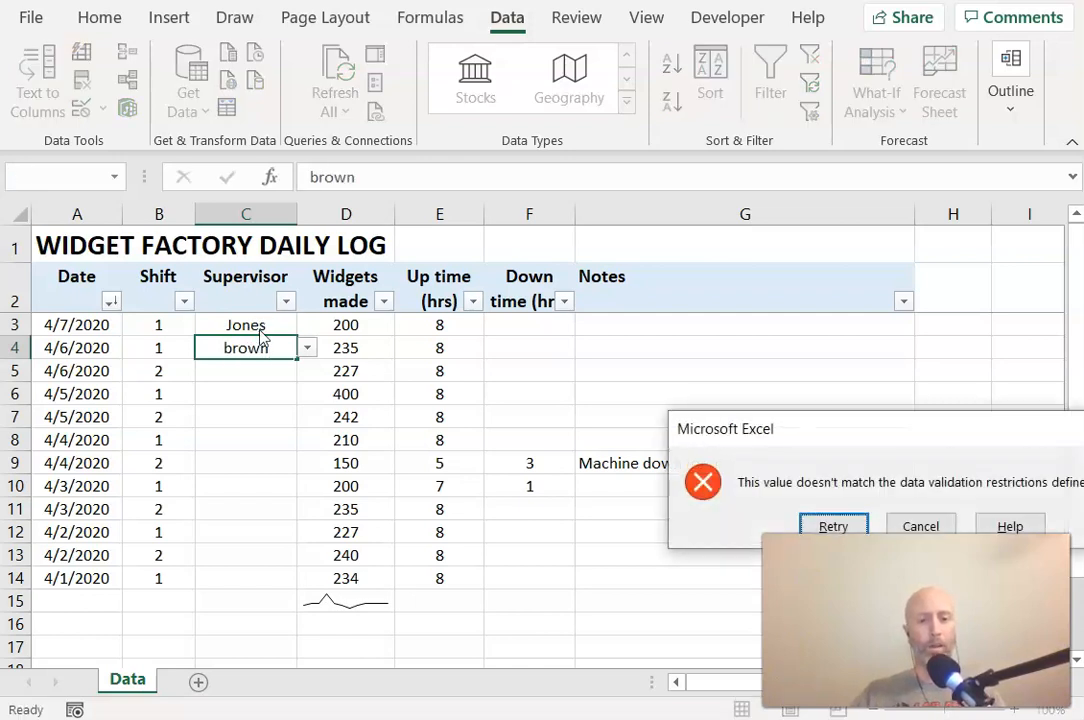
pyautogui.moveTo(803, 418); pyautogui.dragTo(392, 396)
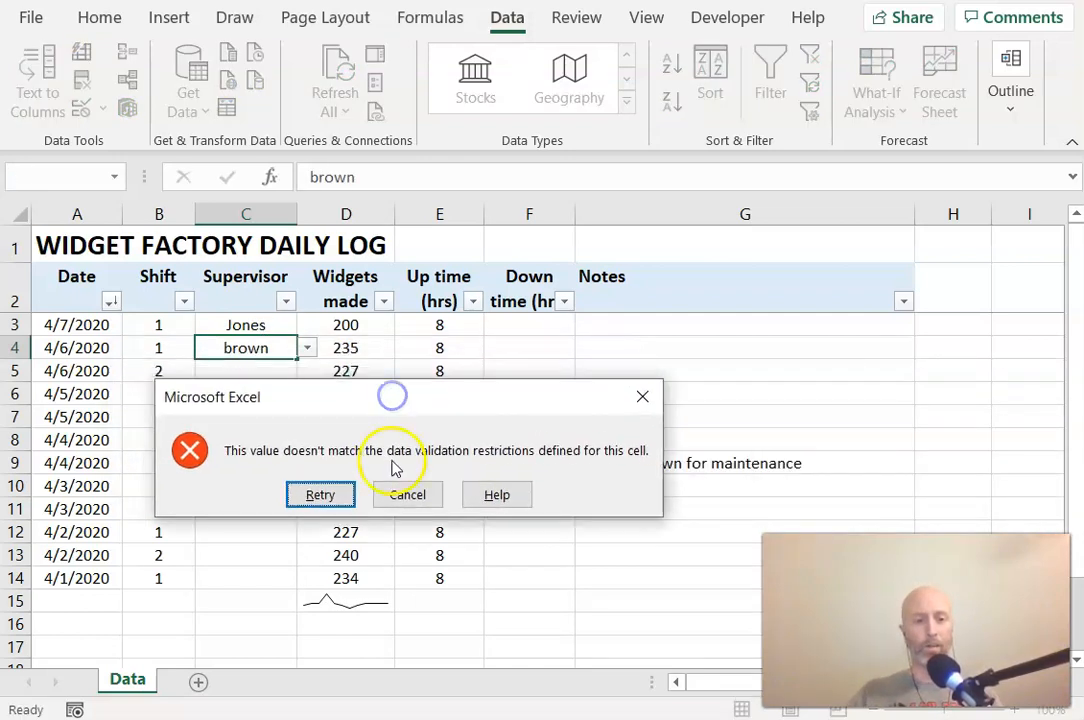
pyautogui.click(404, 495)
# Enter the second supervisor surname from the validation list in C4 and in C6
pyautogui.click(307, 349)
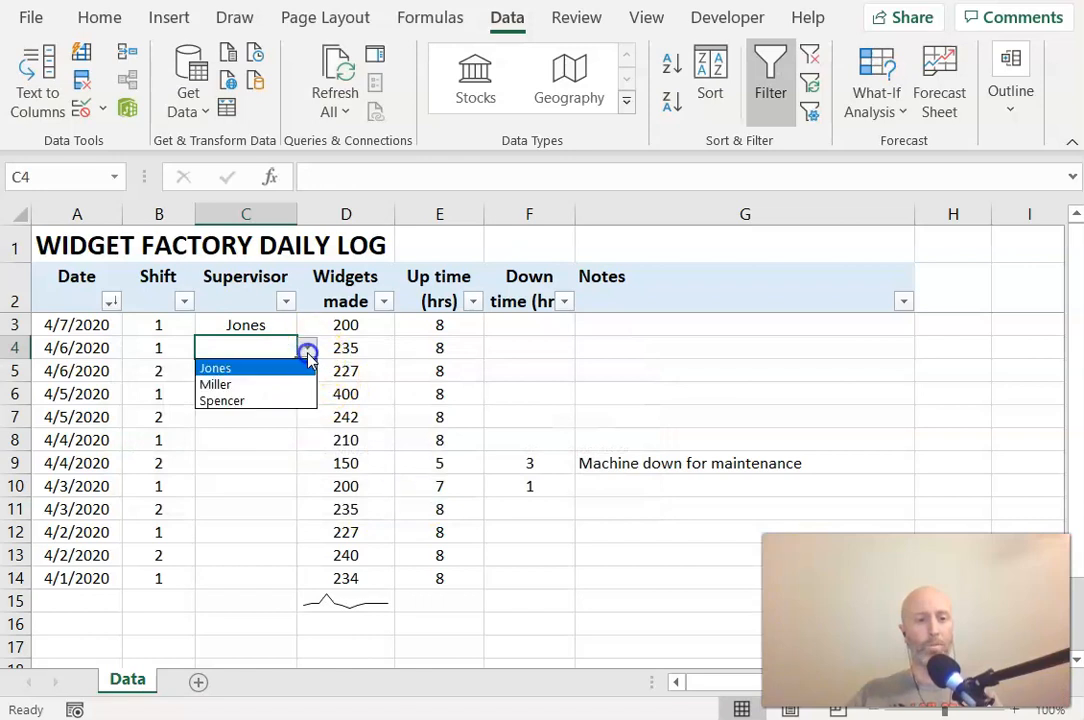
pyautogui.click(285, 385)
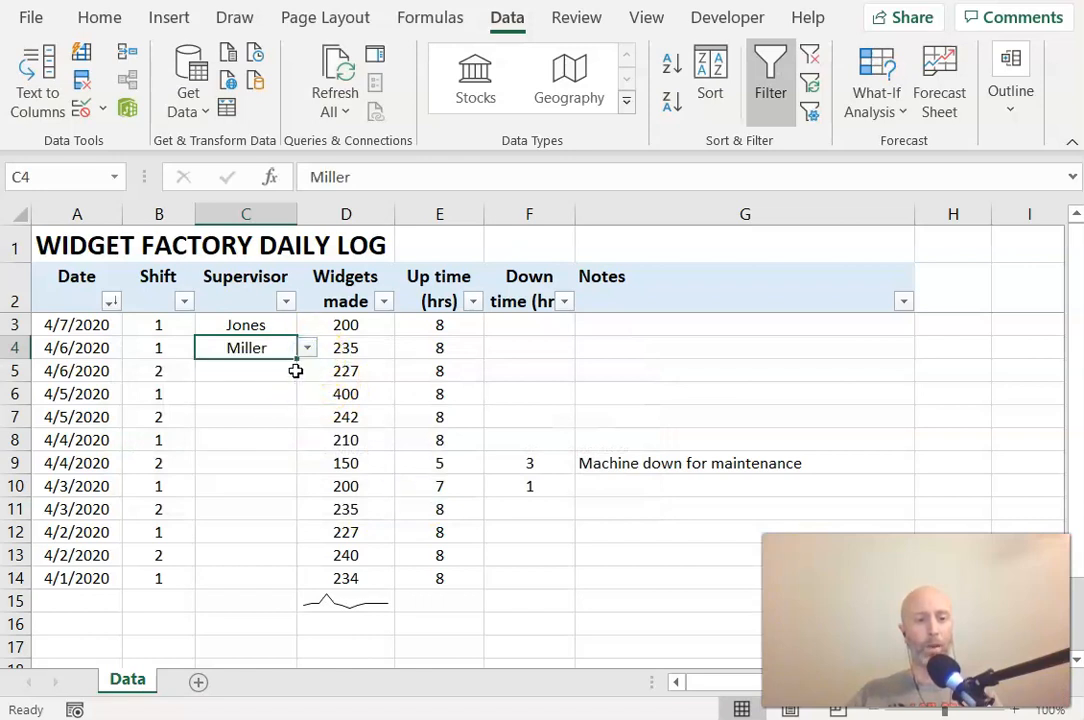
pyautogui.click(285, 396)
pyautogui.write('M')
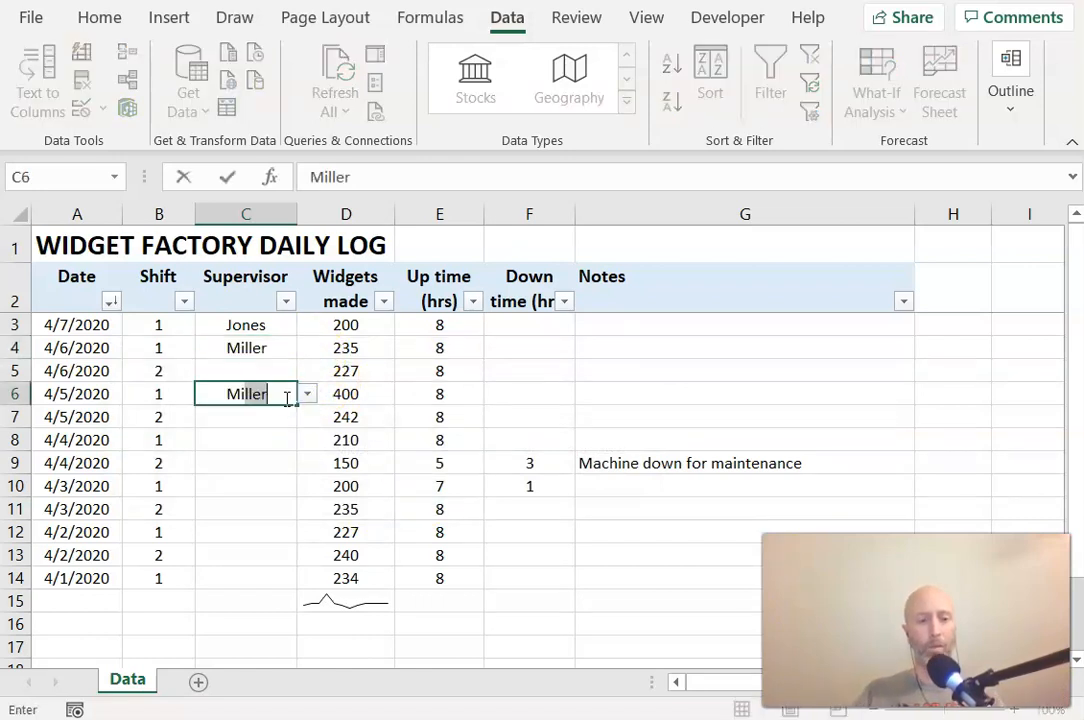
pyautogui.press('Return')
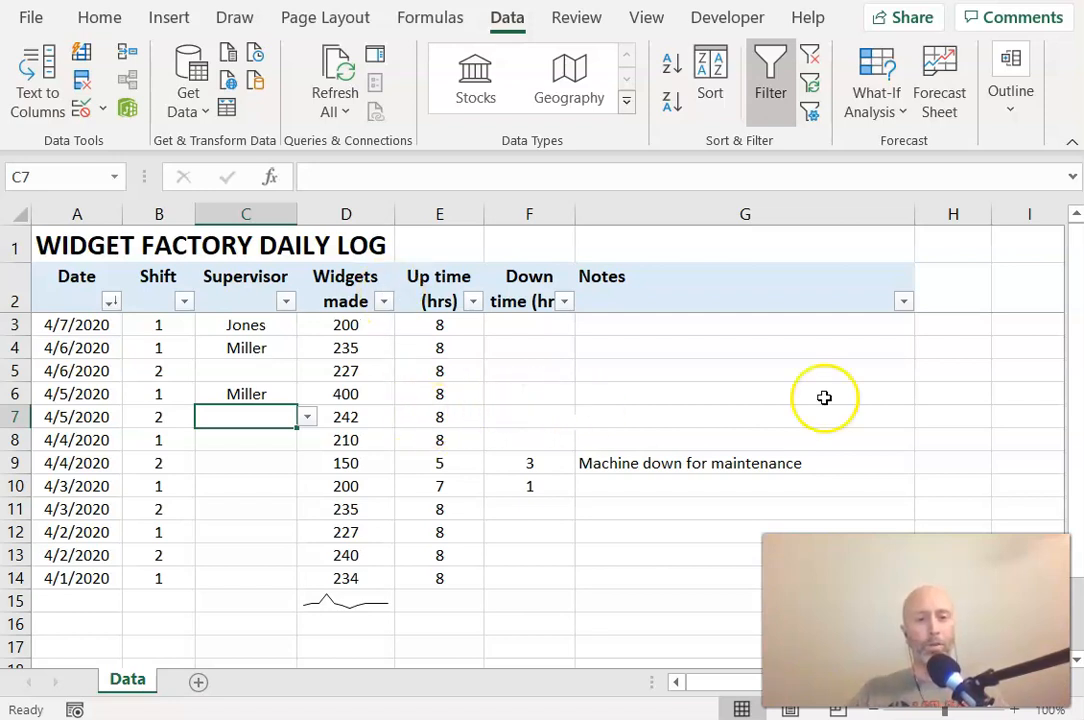
pyautogui.click(358, 350)
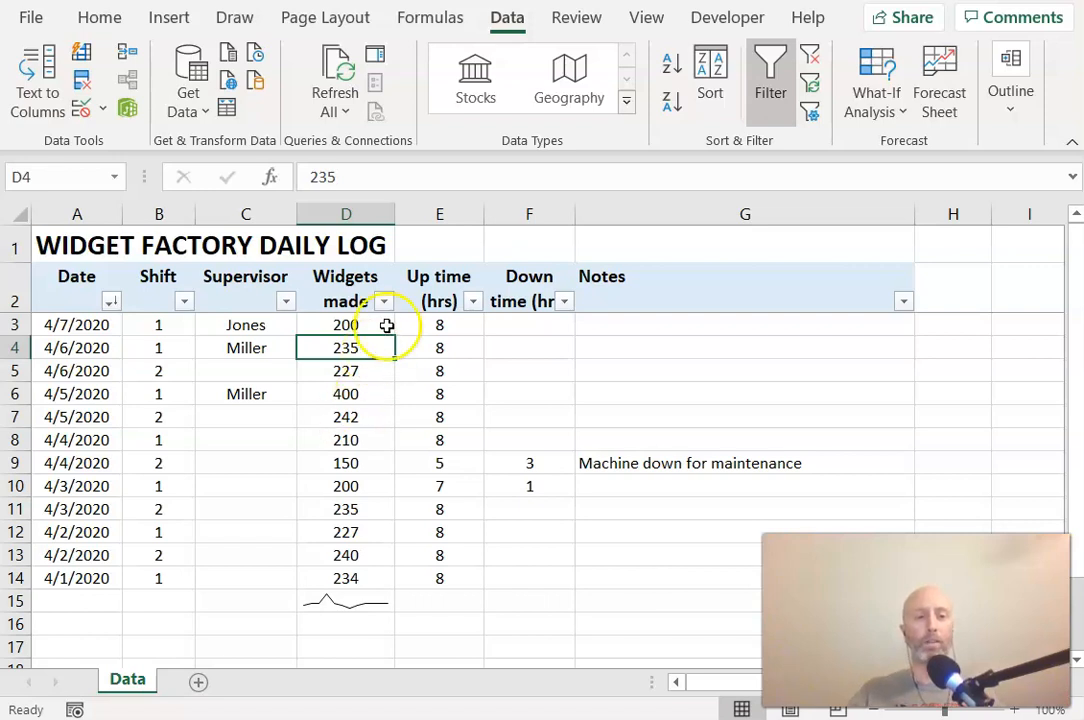
pyautogui.click(357, 368)
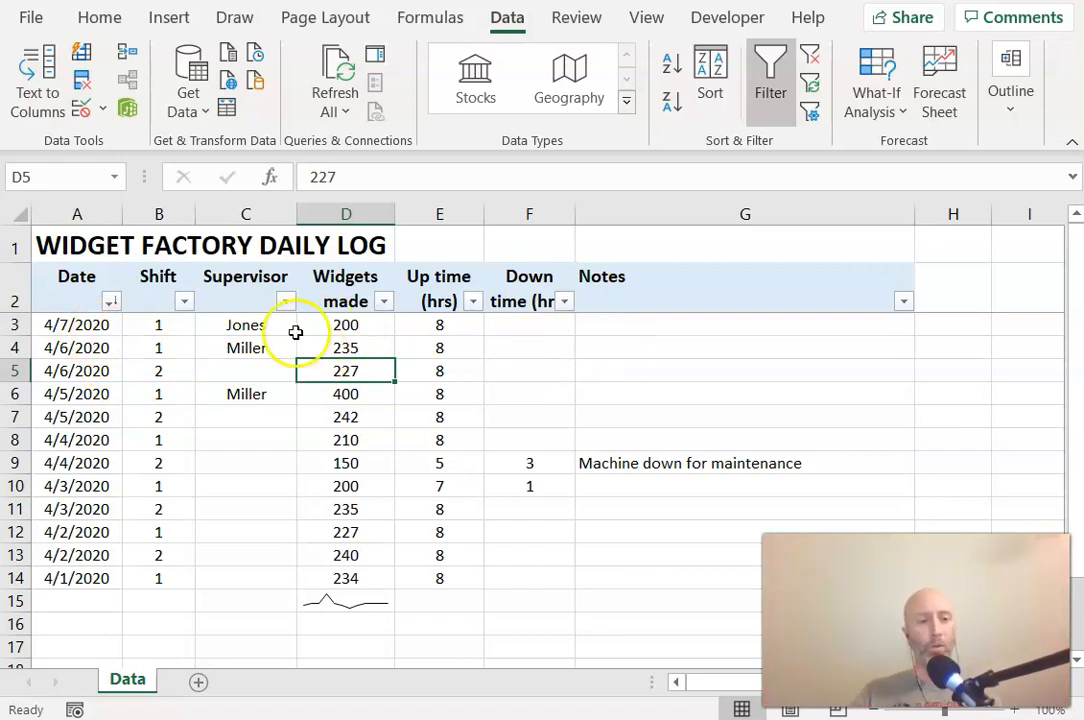
pyautogui.click(351, 395)
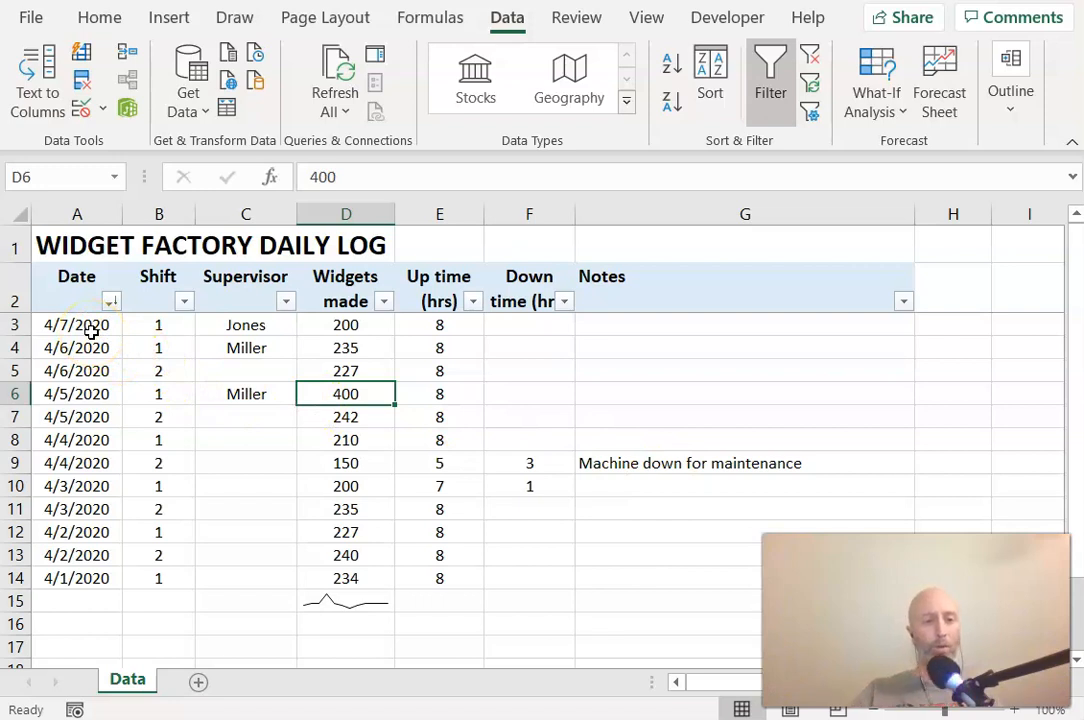
# Start a new conditional formatting rule for A3:G3 that uses a formula to determine which cells to format
pyautogui.moveTo(78, 326); pyautogui.dragTo(624, 327)
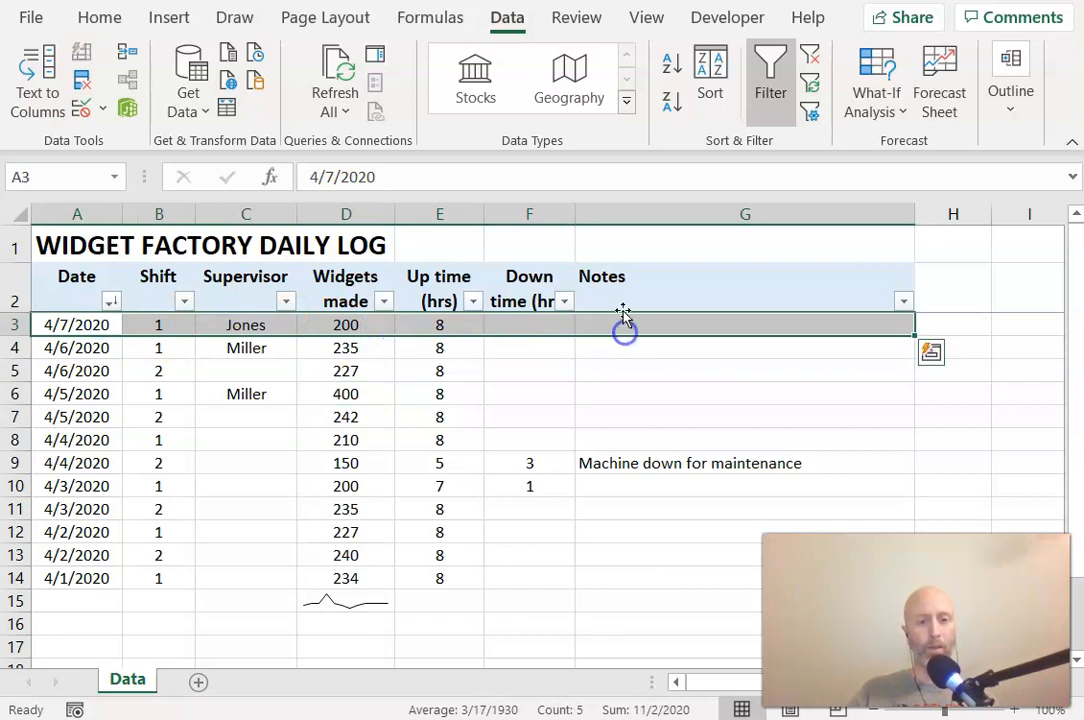
pyautogui.click(102, 18)
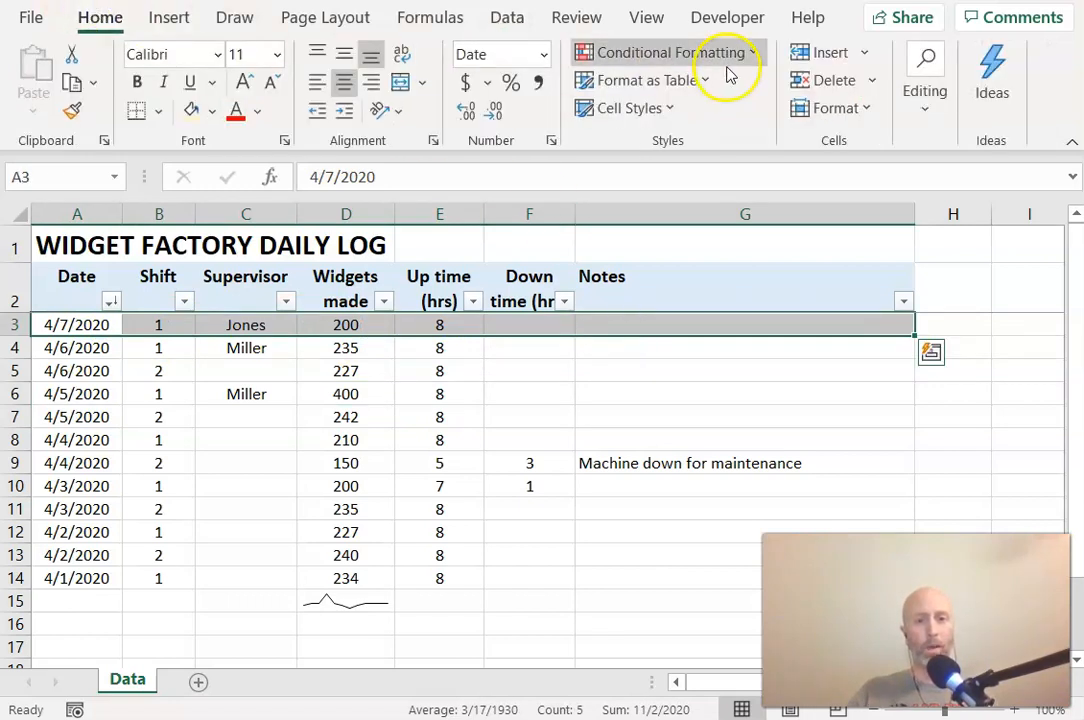
pyautogui.click(680, 56)
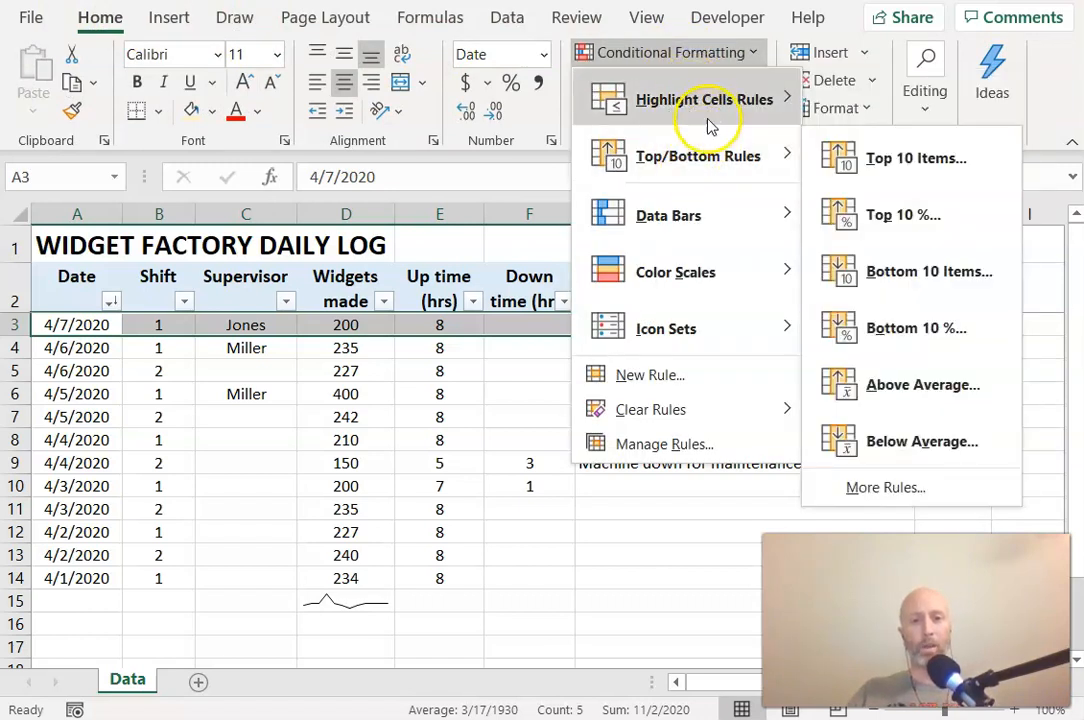
pyautogui.click(650, 376)
pyautogui.moveTo(667, 178); pyautogui.dragTo(624, 56)
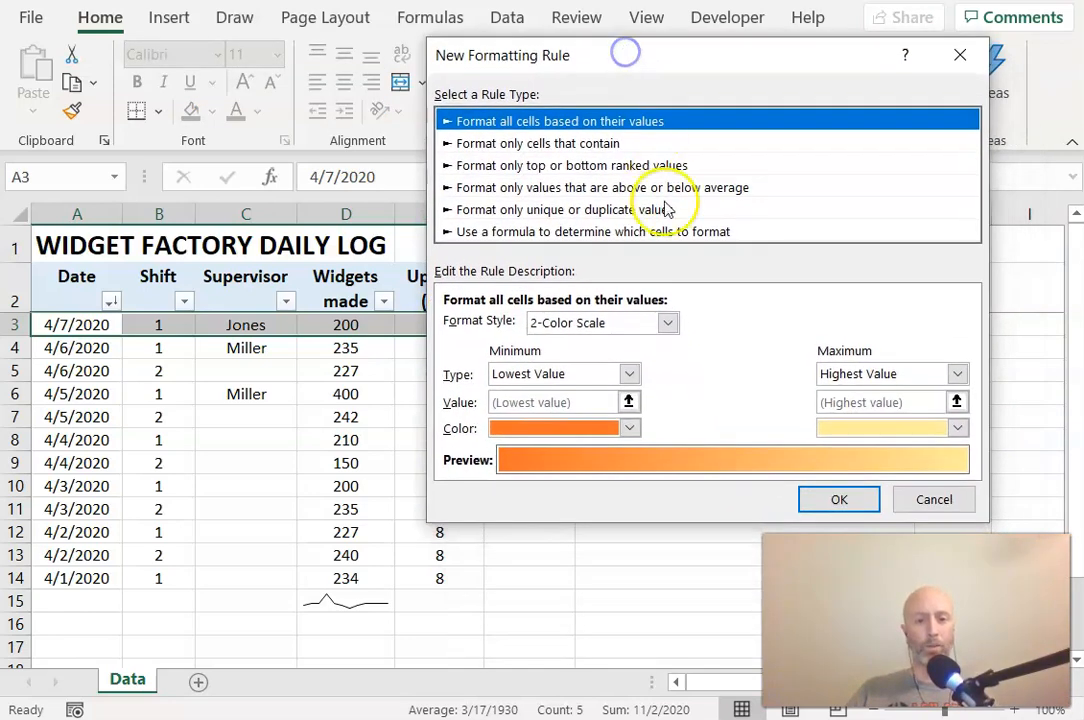
pyautogui.click(568, 234)
pyautogui.moveTo(595, 55); pyautogui.dragTo(731, 58)
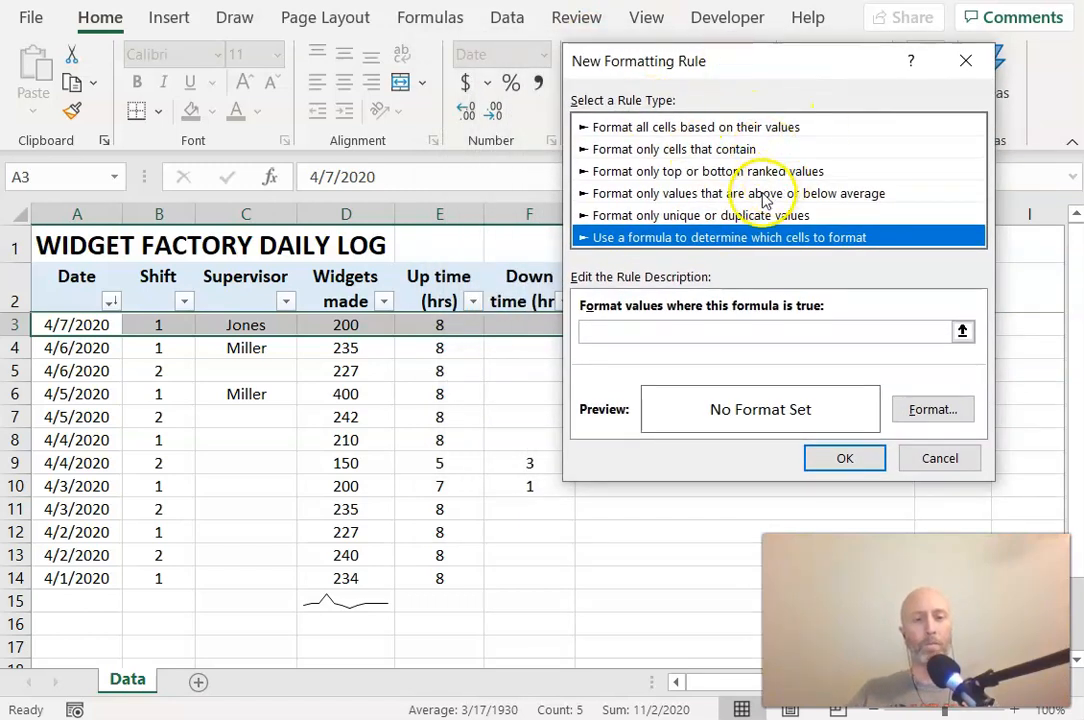
# Enter the rule formula =$D3=large($D$3:$D$14,1), with the D3 reference fixed by column only
pyautogui.click(616, 331)
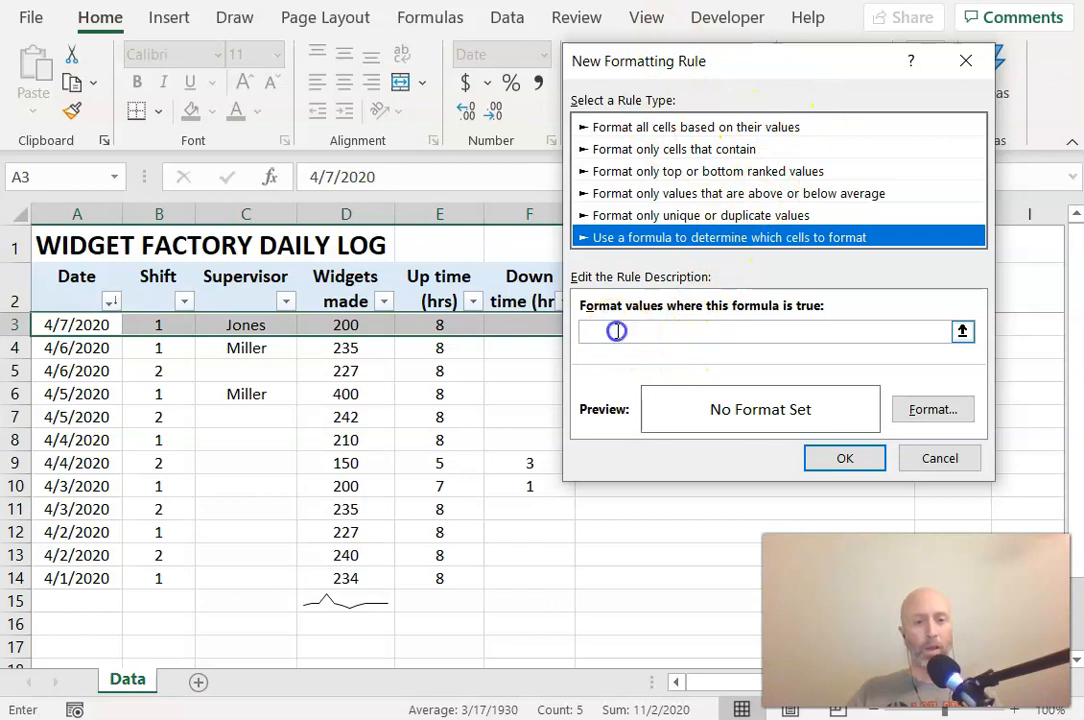
pyautogui.click(360, 325)
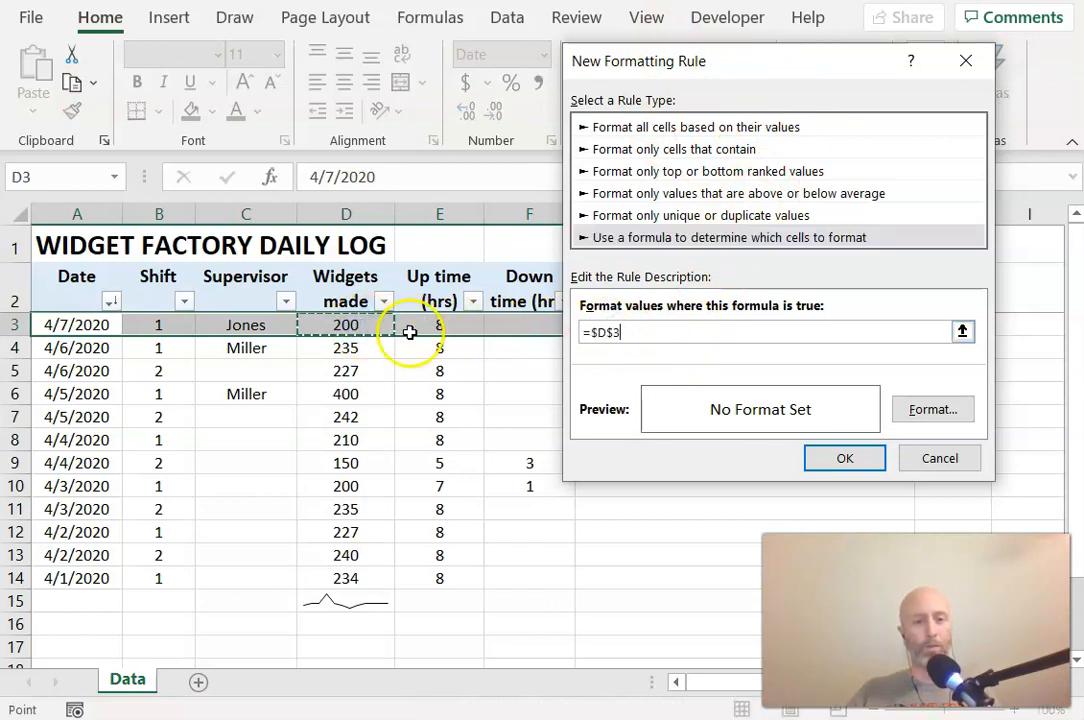
pyautogui.click(606, 334)
pyautogui.press('Delete')
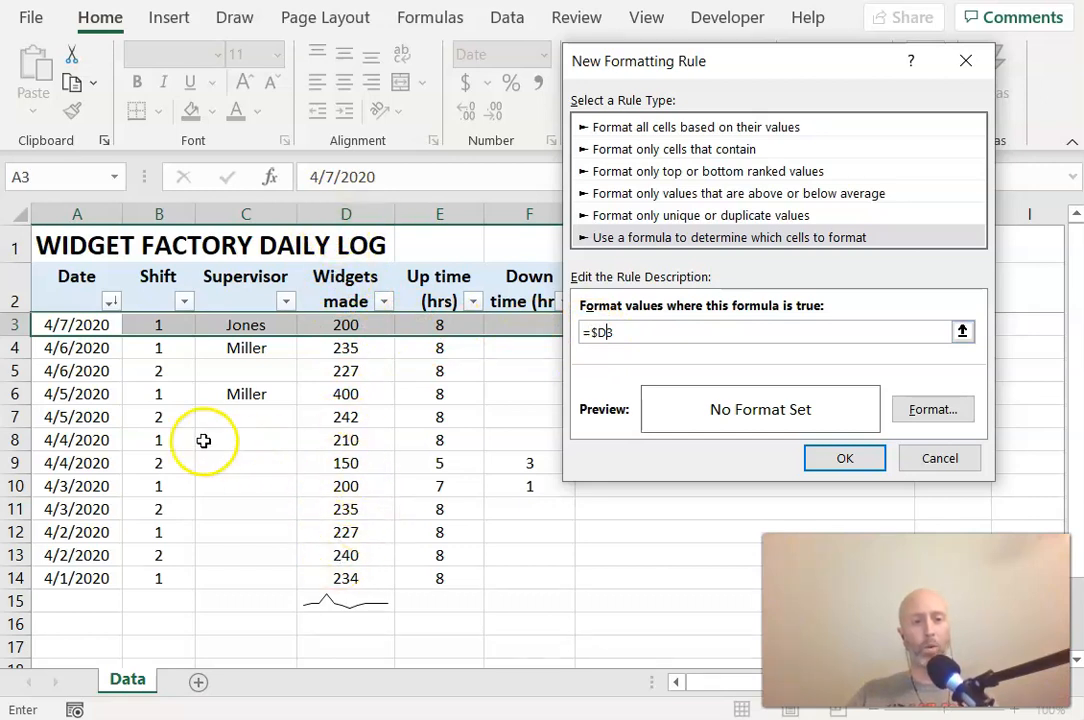
pyautogui.click(637, 332)
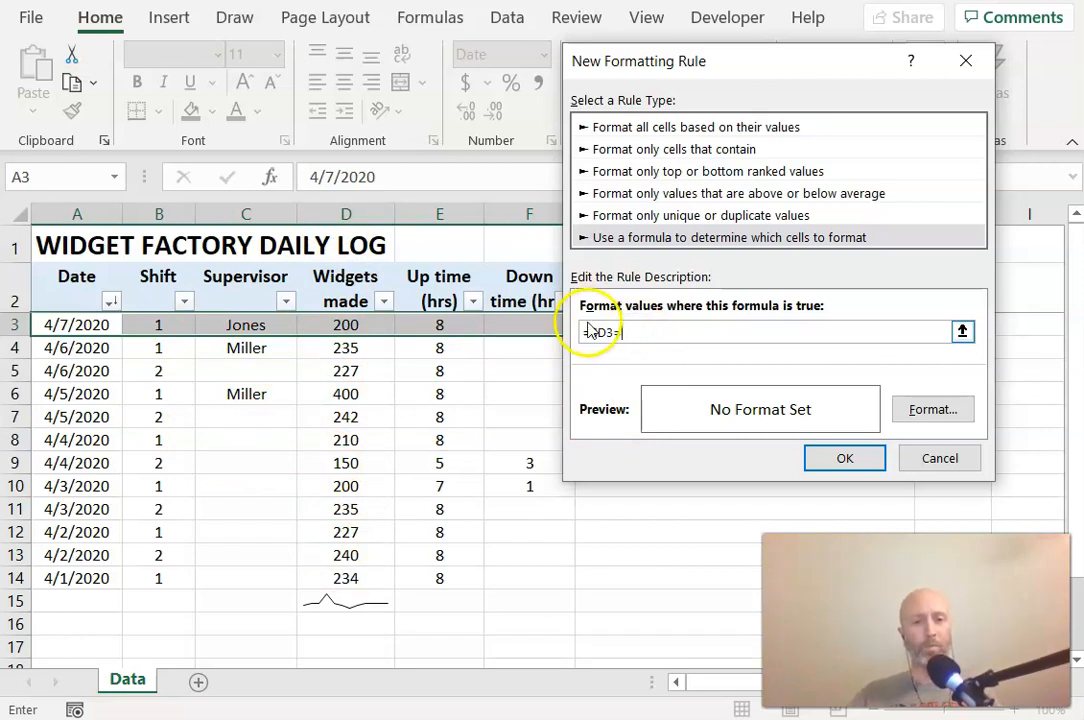
pyautogui.write('large(')
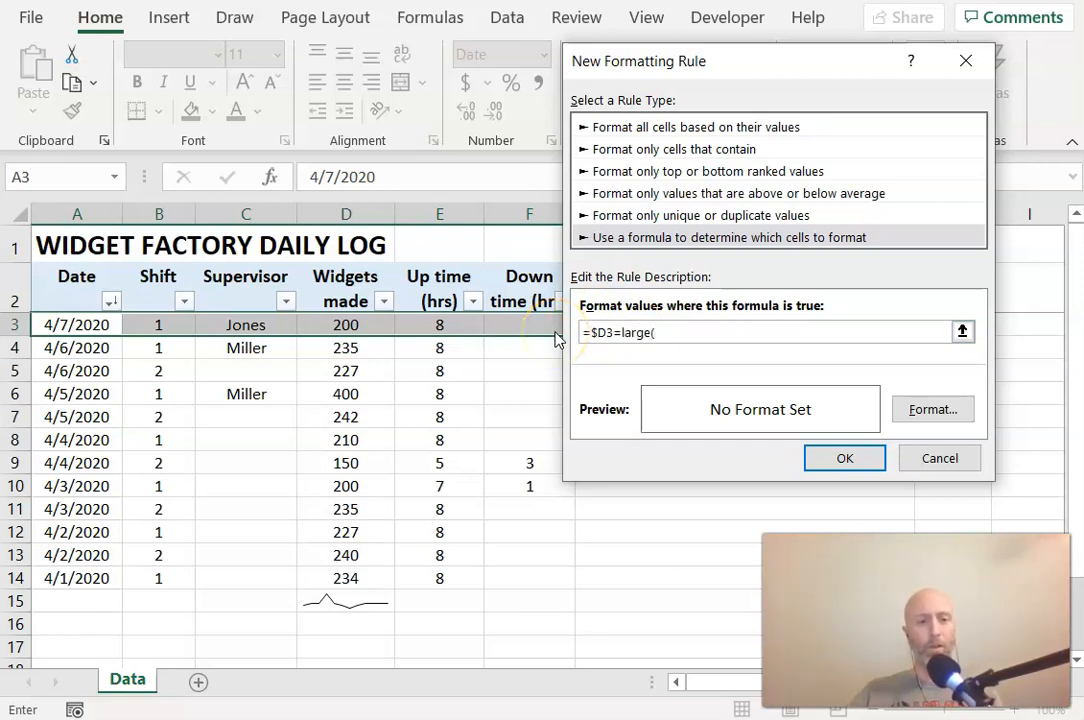
pyautogui.moveTo(372, 327); pyautogui.dragTo(350, 578)
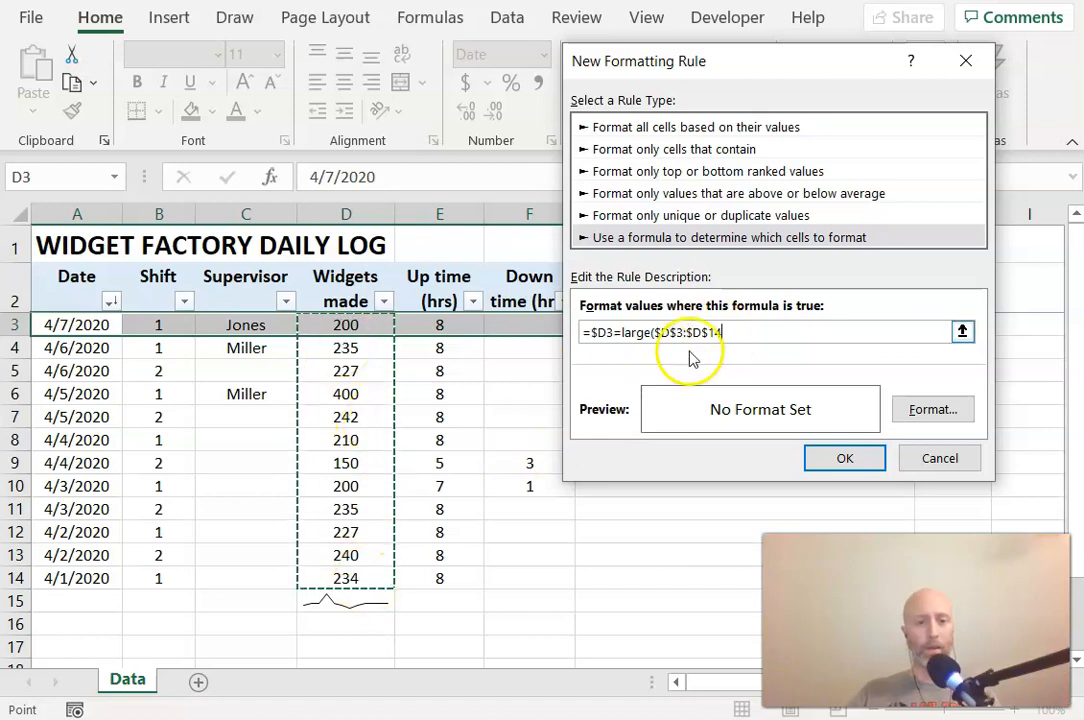
pyautogui.write(',1')
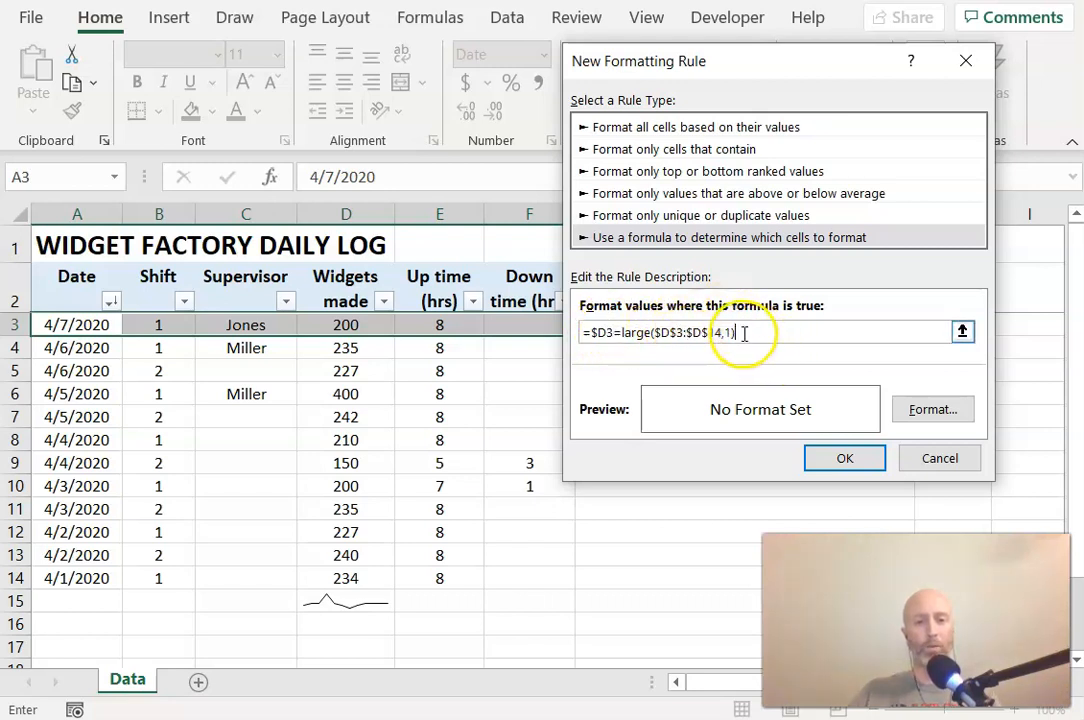
# Give the rule a light green fill and bold font, and apply it to the first log row
pyautogui.click(932, 410)
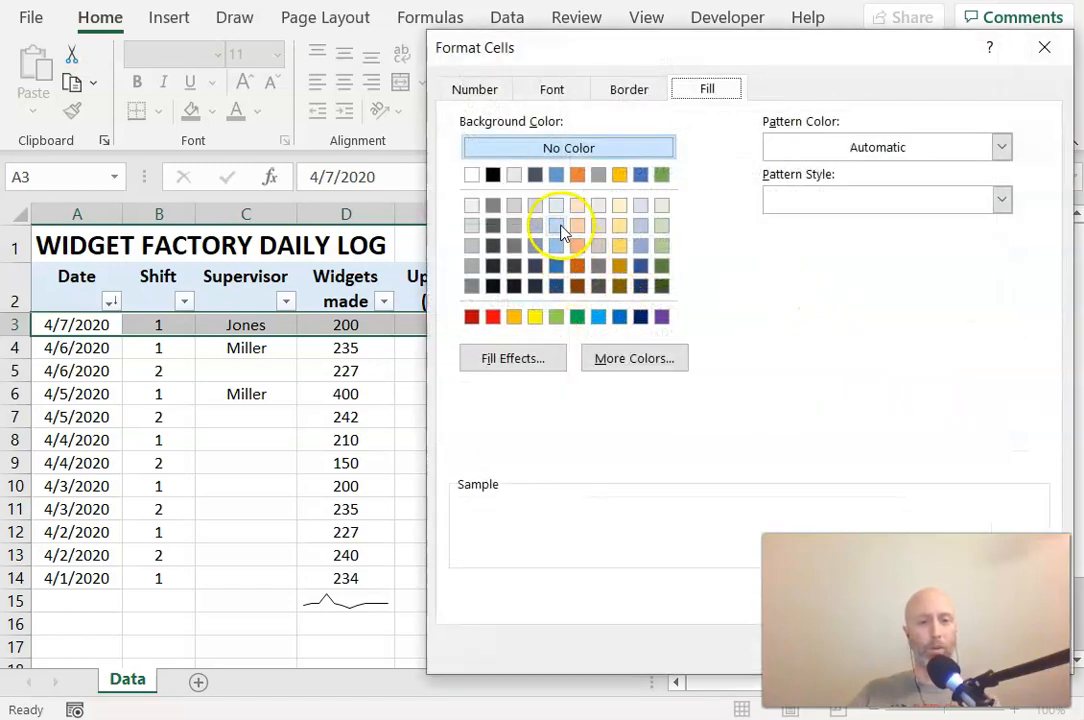
pyautogui.click(663, 205)
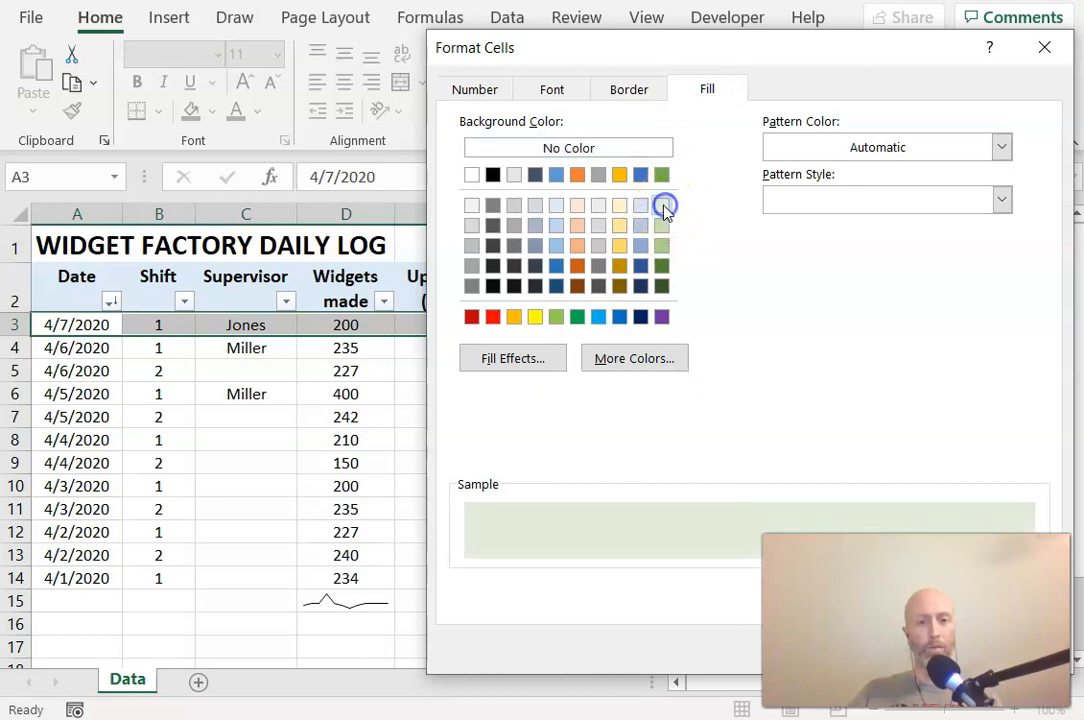
pyautogui.click(566, 89)
pyautogui.click(868, 297)
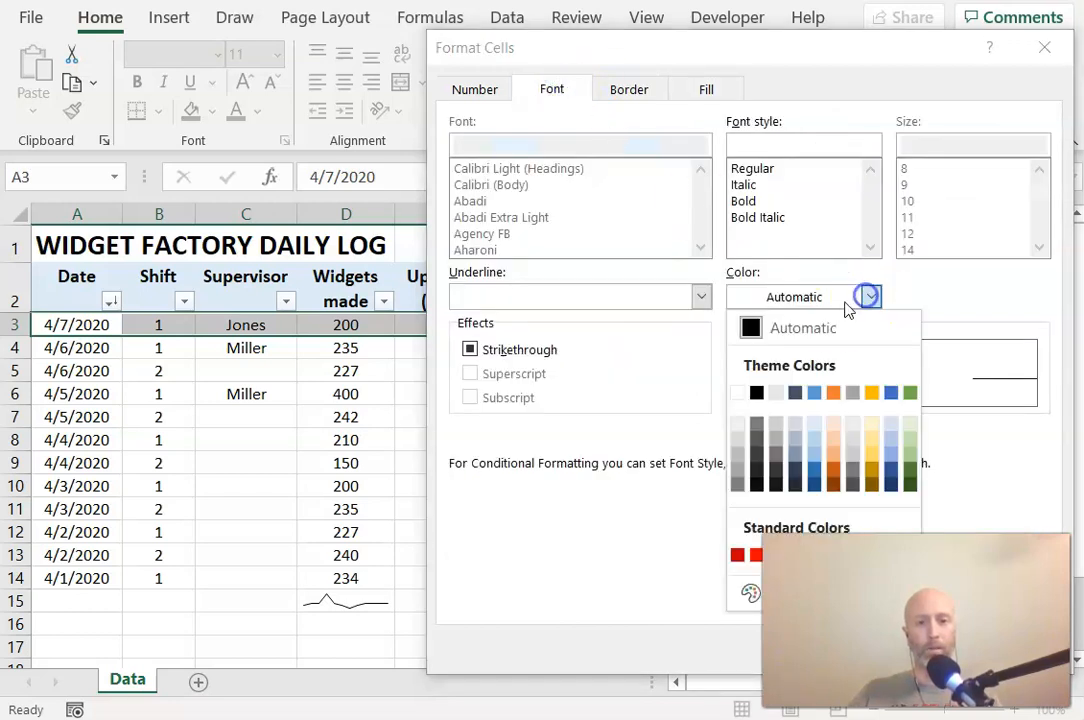
pyautogui.click(824, 286)
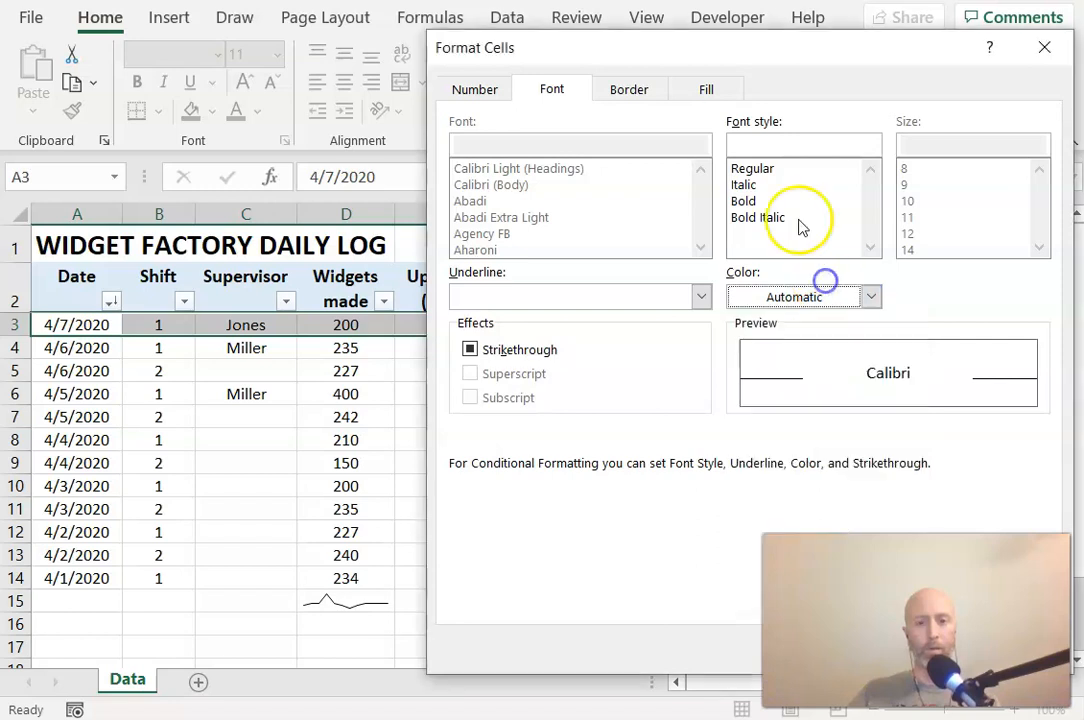
pyautogui.click(745, 201)
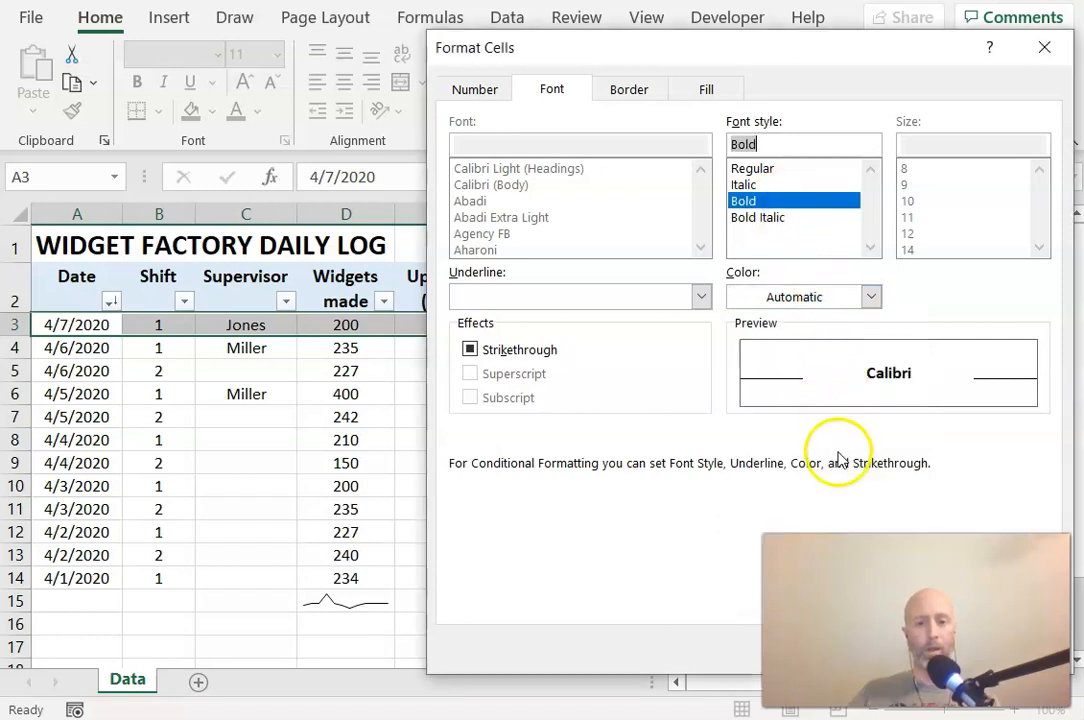
pyautogui.moveTo(840, 48); pyautogui.dragTo(542, 29)
pyautogui.click(609, 633)
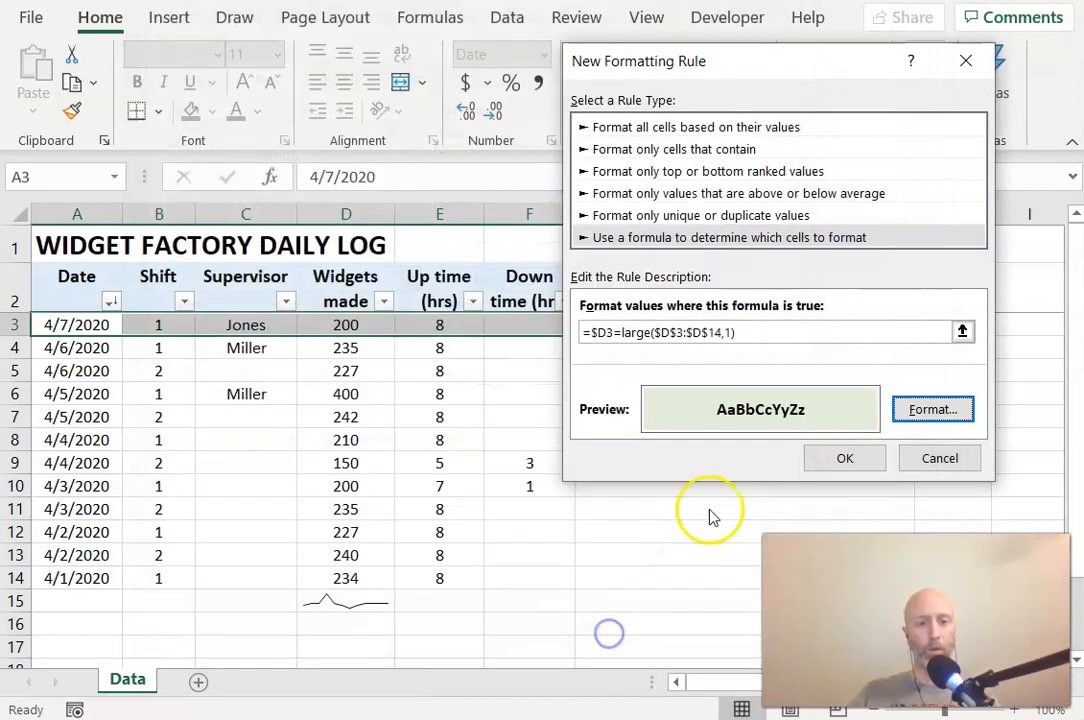
pyautogui.click(845, 462)
pyautogui.click(692, 352)
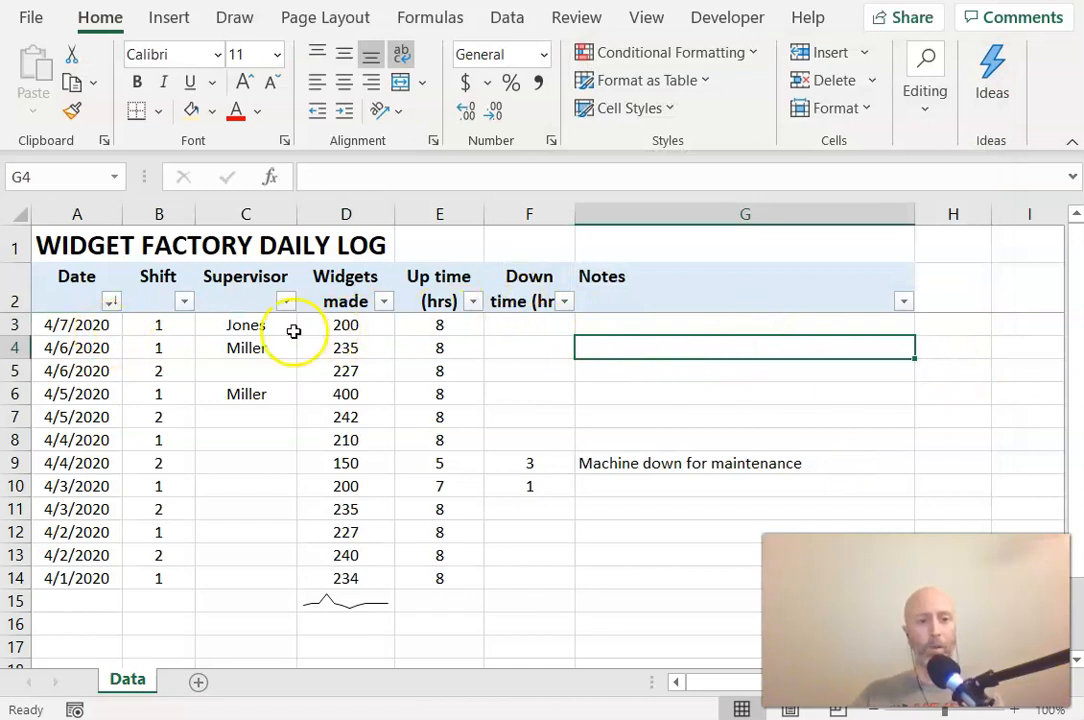
# Copy the formatting of A3:G3 to the remaining log rows A4:G14 with Format Painter
pyautogui.moveTo(89, 323); pyautogui.dragTo(627, 324)
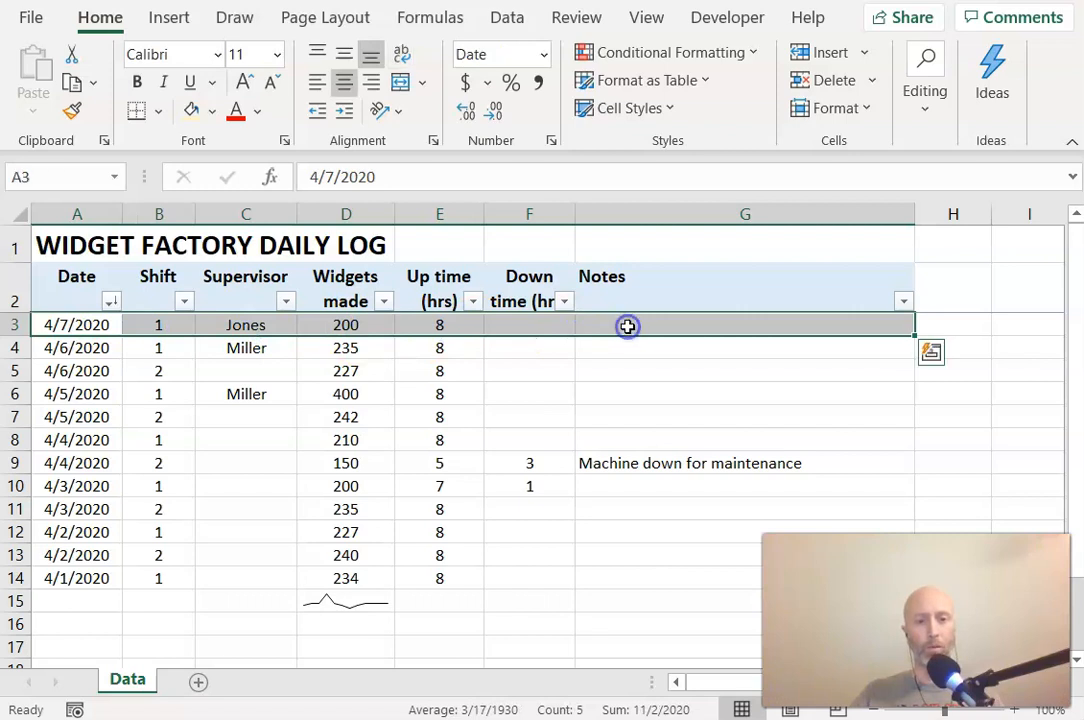
pyautogui.click(74, 112)
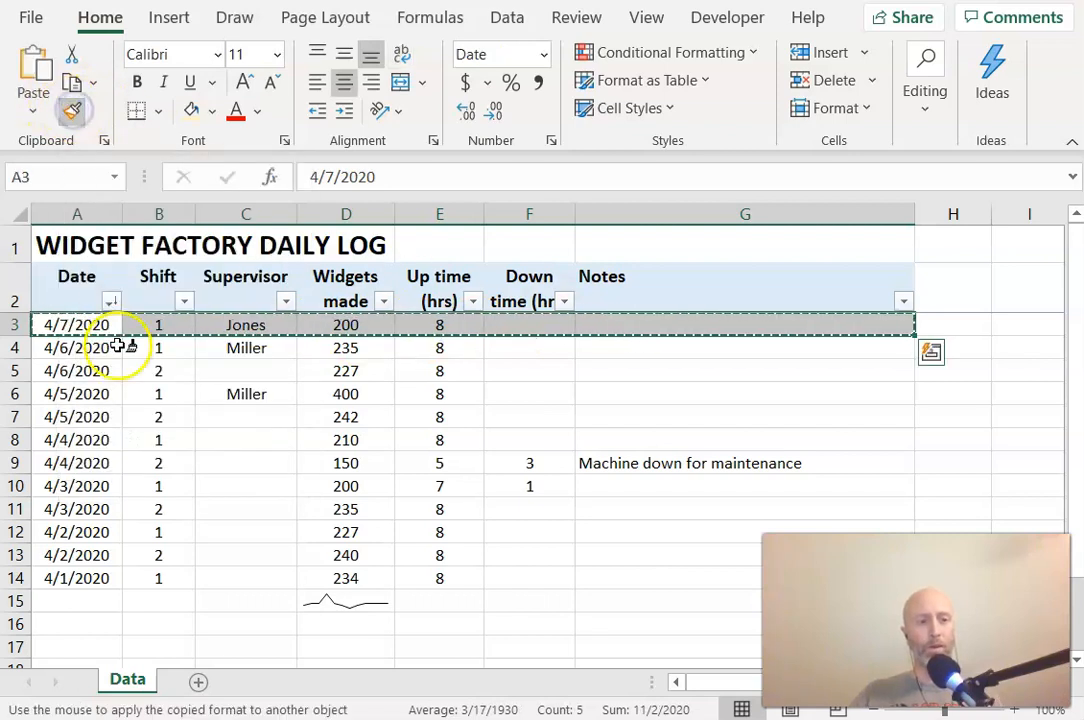
pyautogui.moveTo(102, 353)
pyautogui.mouseDown()
pyautogui.moveTo(381, 367)
pyautogui.moveTo(648, 428)
pyautogui.moveTo(660, 576)
pyautogui.mouseUp()
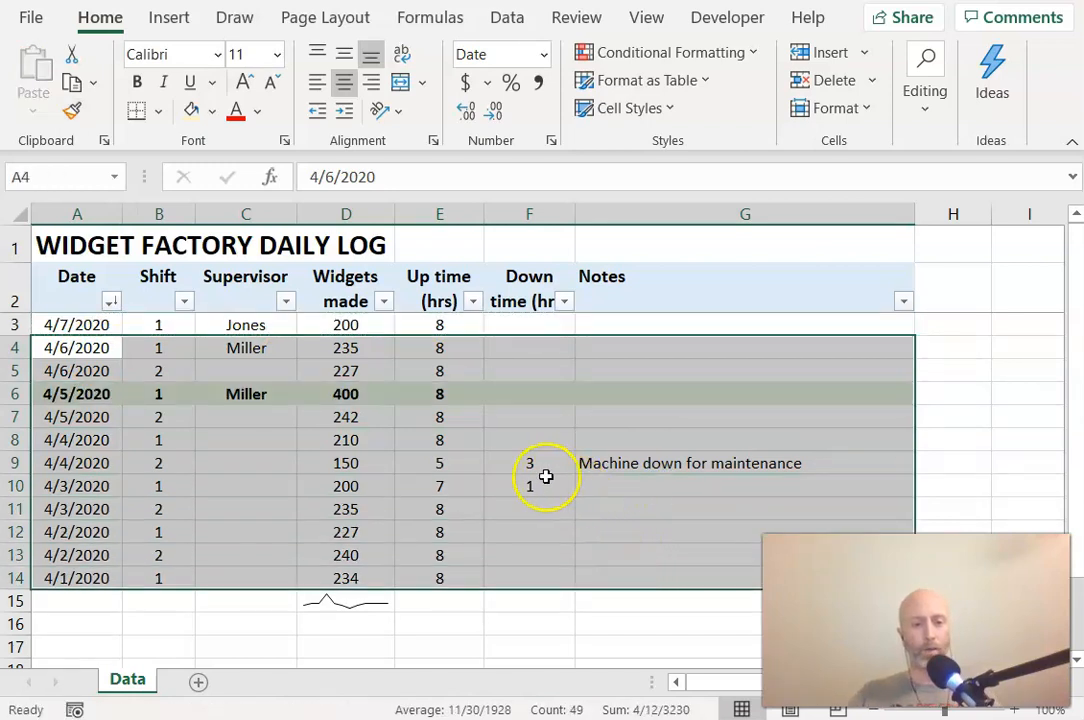
pyautogui.click(514, 432)
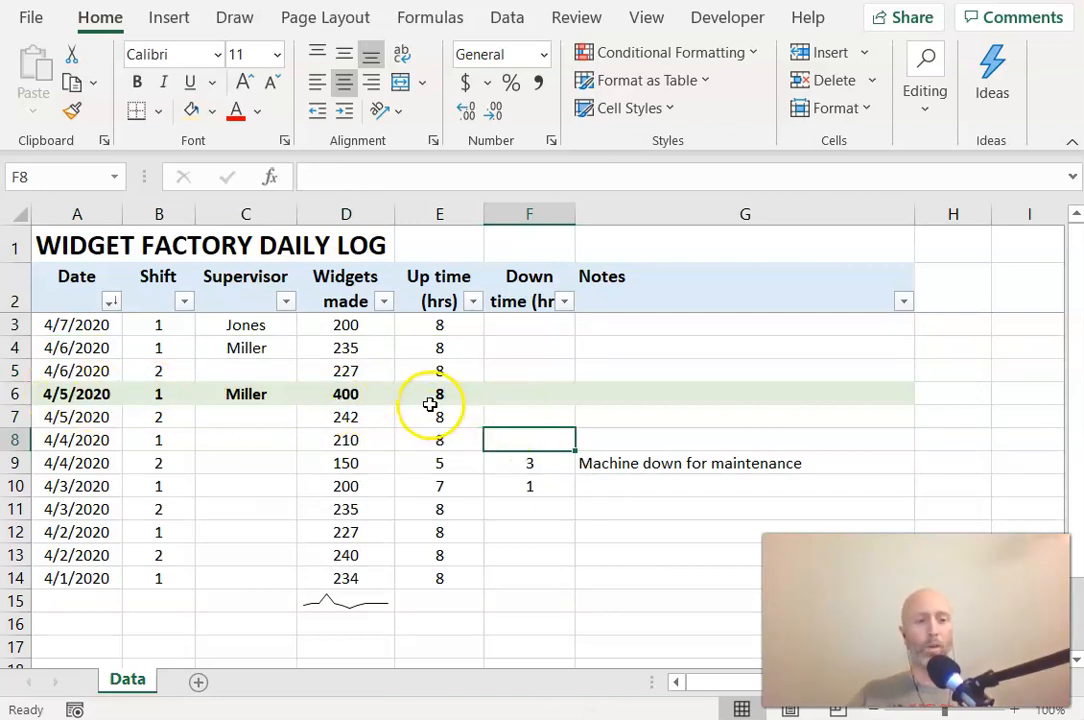
# Set the widgets made in D6 to 100 to test the highlighting rule
pyautogui.click(360, 389)
pyautogui.write('10')
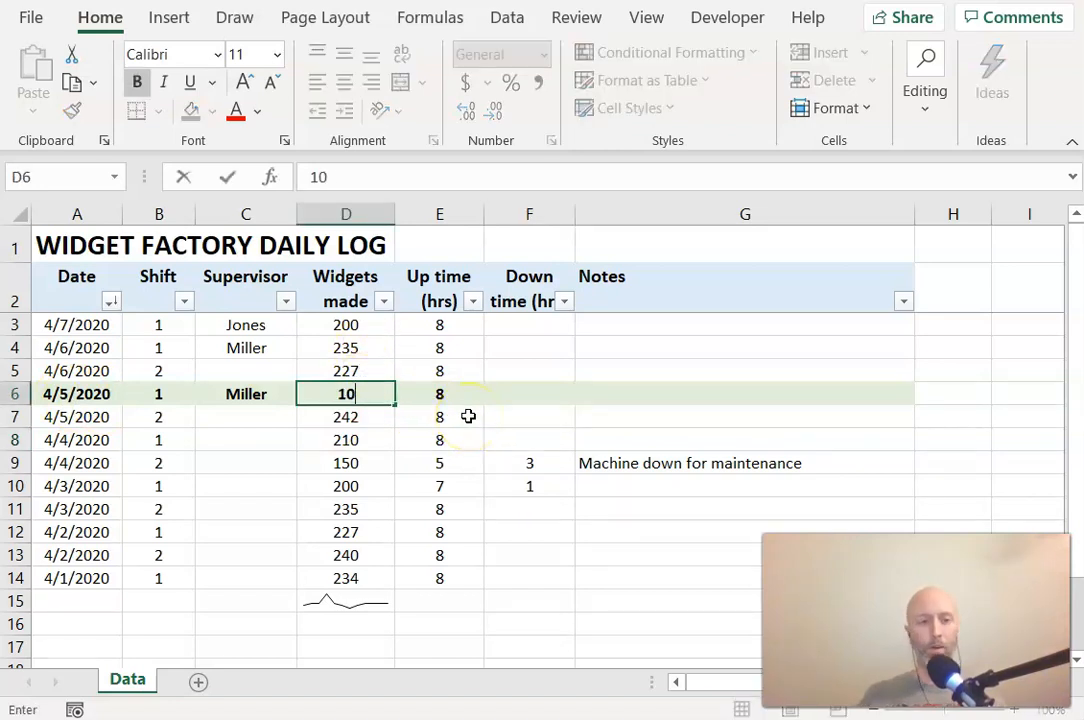
pyautogui.write('0')
pyautogui.press('Return')
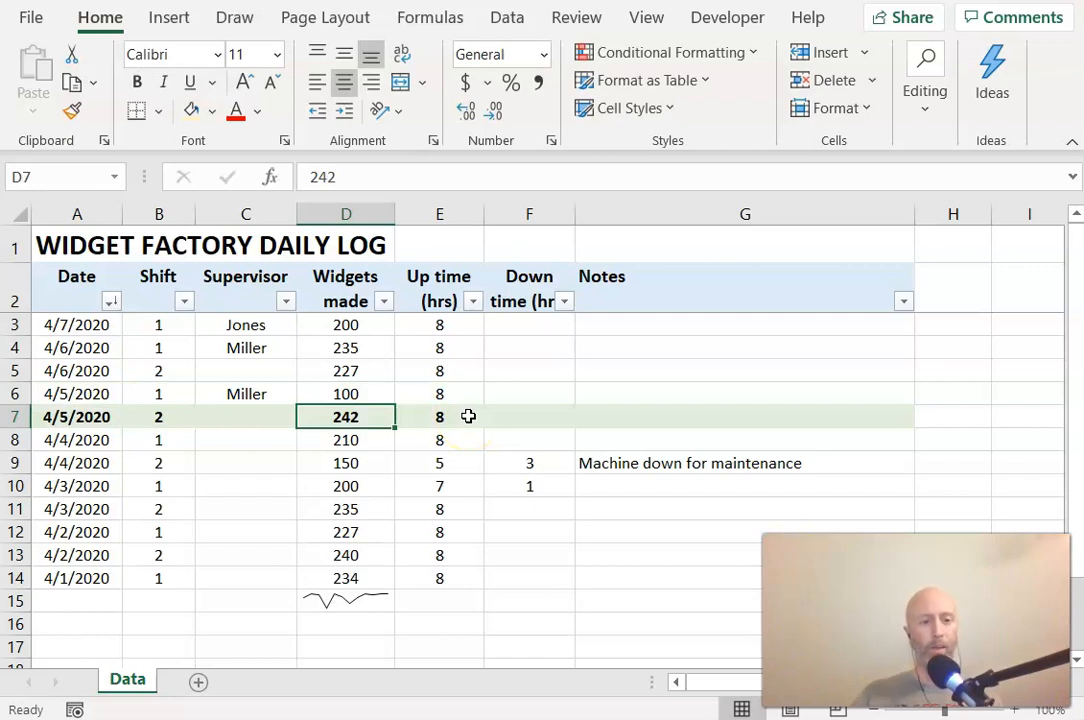
# Set the widgets made in D11 to 325
pyautogui.click(350, 349)
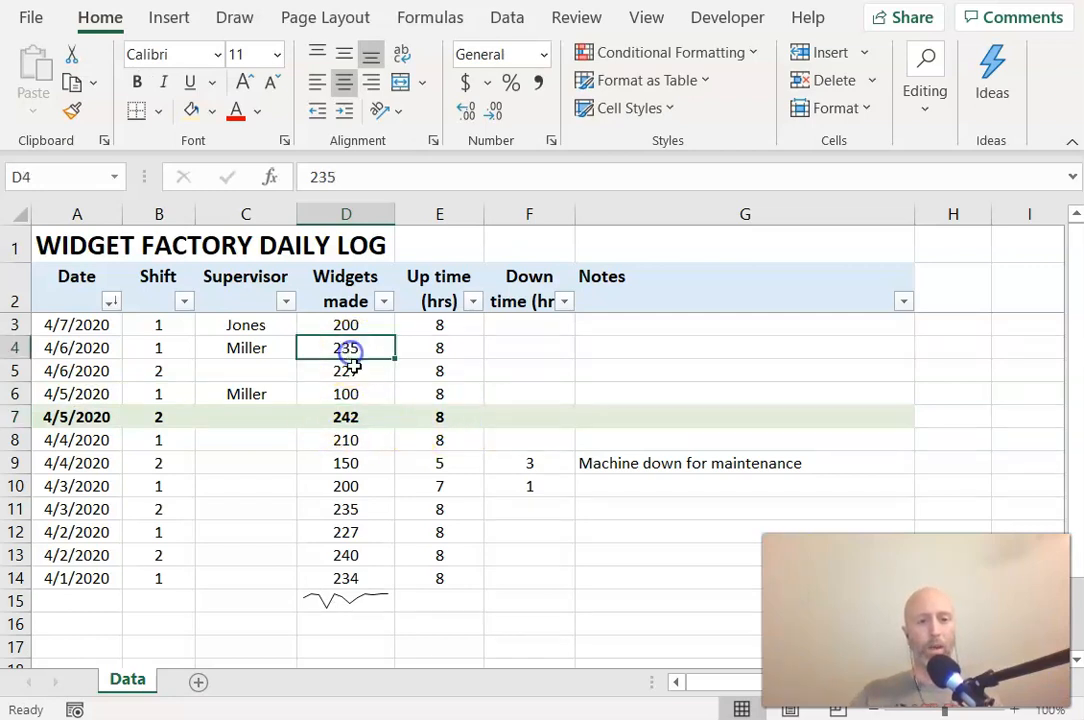
pyautogui.click(369, 511)
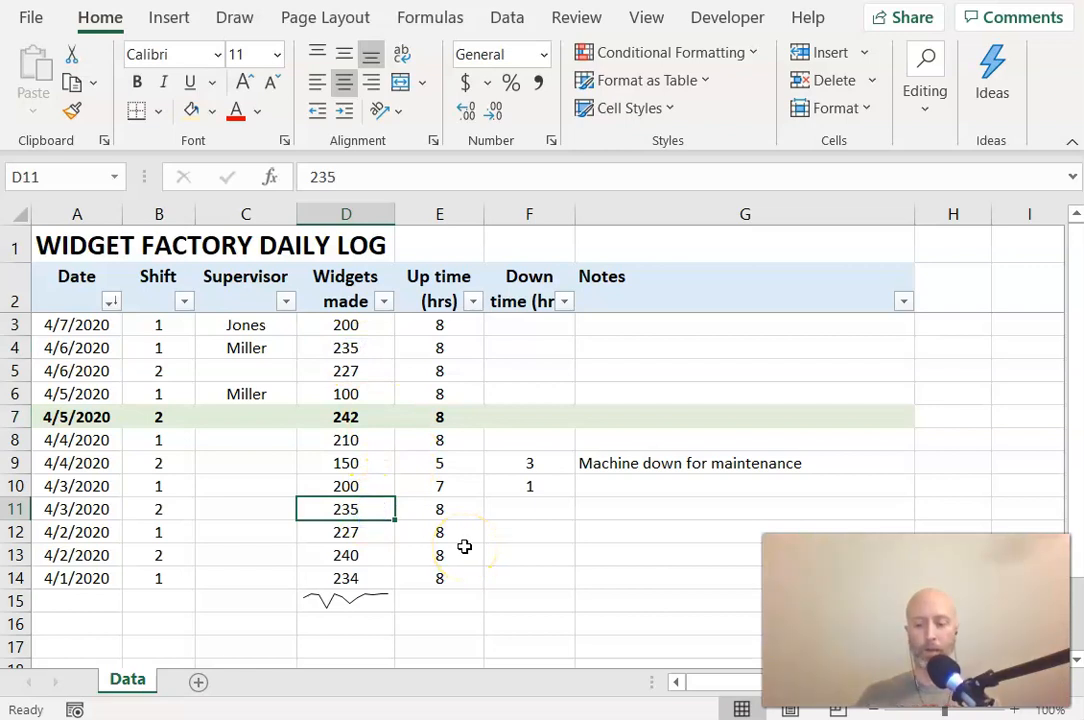
pyautogui.write('325')
pyautogui.press('Return')
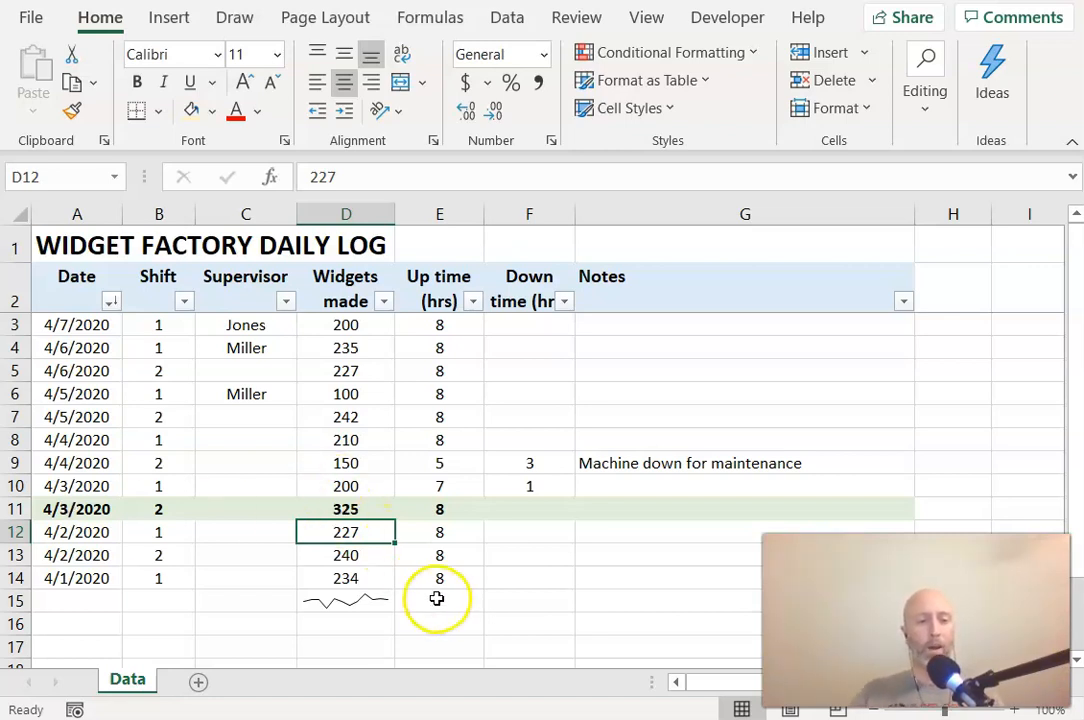
# Review the sparkline in D15 and the supervisor drop-down lists in C4 and C5 without changing any entries
pyautogui.click(345, 605)
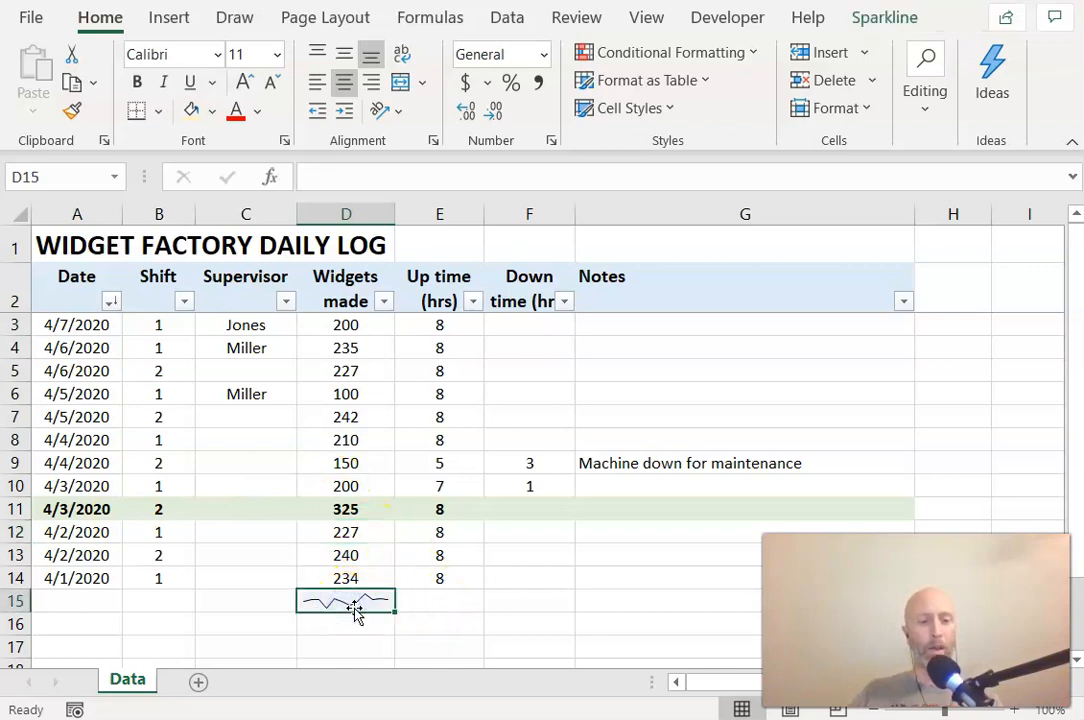
pyautogui.click(249, 341)
pyautogui.click(307, 348)
pyautogui.click(307, 348)
pyautogui.click(290, 378)
pyautogui.click(308, 372)
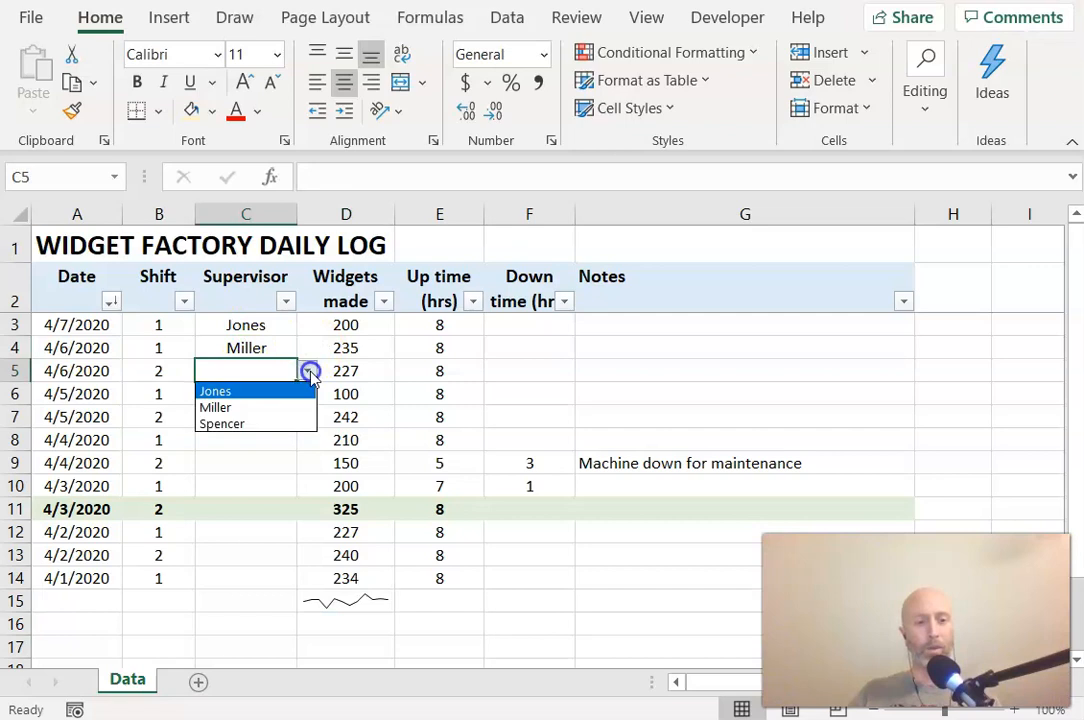
pyautogui.click(309, 372)
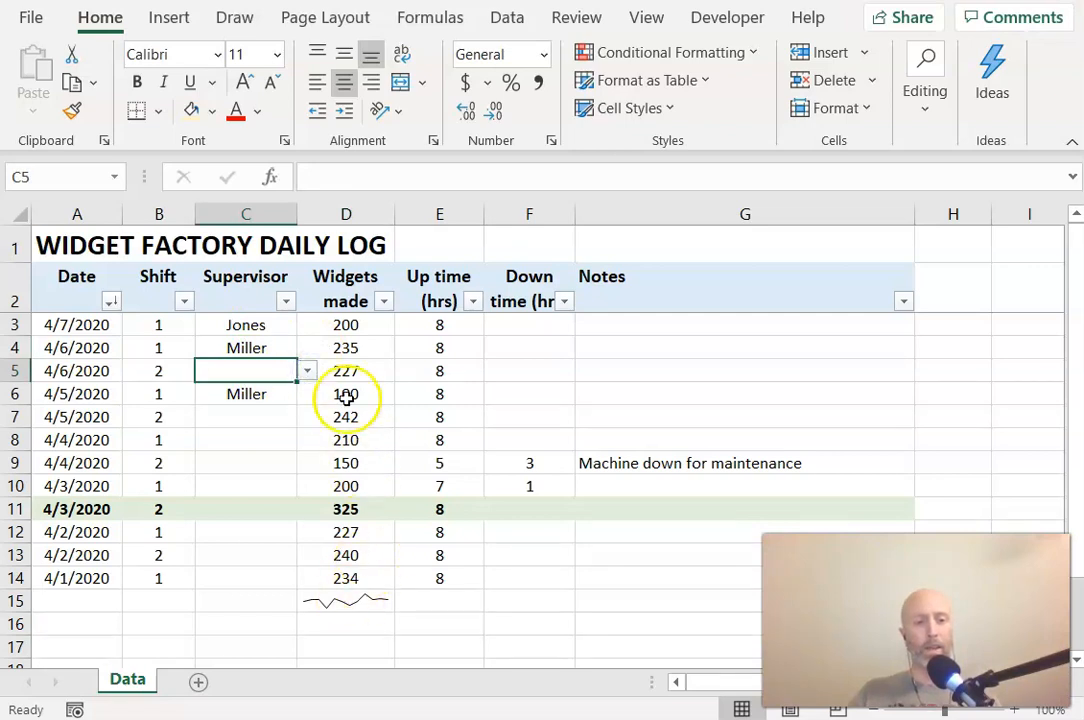